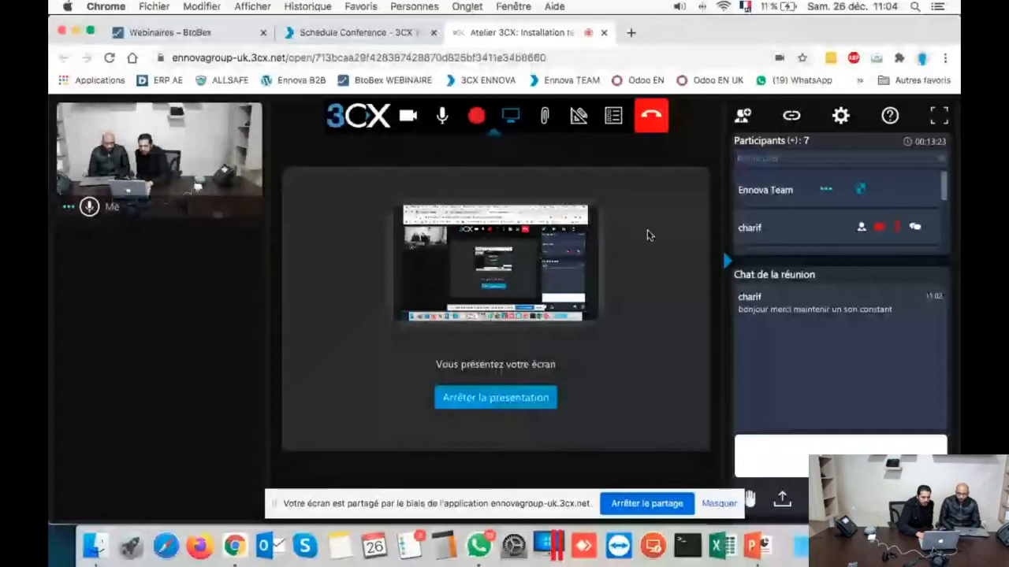
Step: Switch Chrome to the 3CX Installation profile, opening its own window
left_click(922, 58)
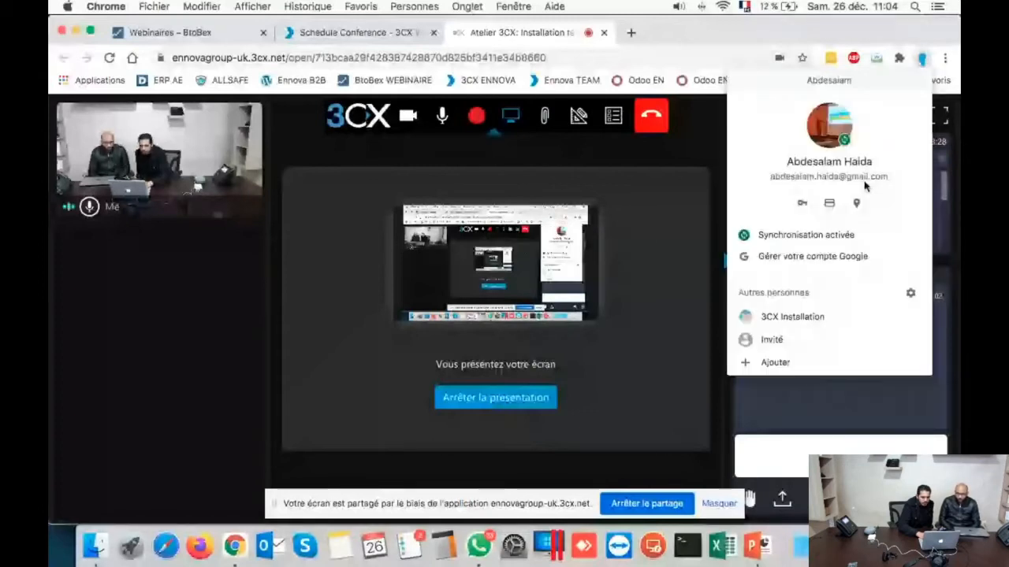
left_click(792, 318)
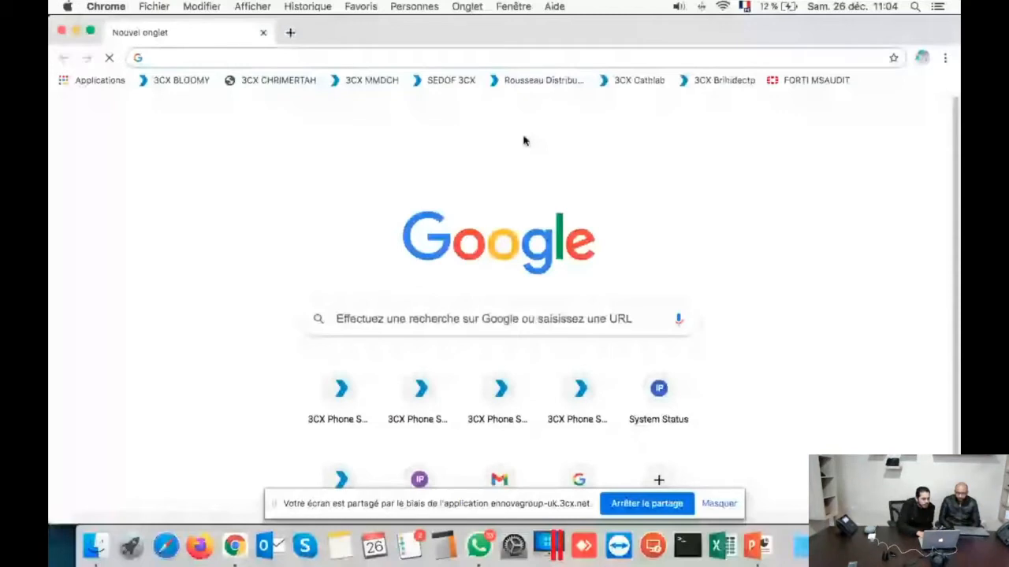
Step: Open the BLOOMY 3CX console bookmark and log in with the admin credentials
left_click(168, 81)
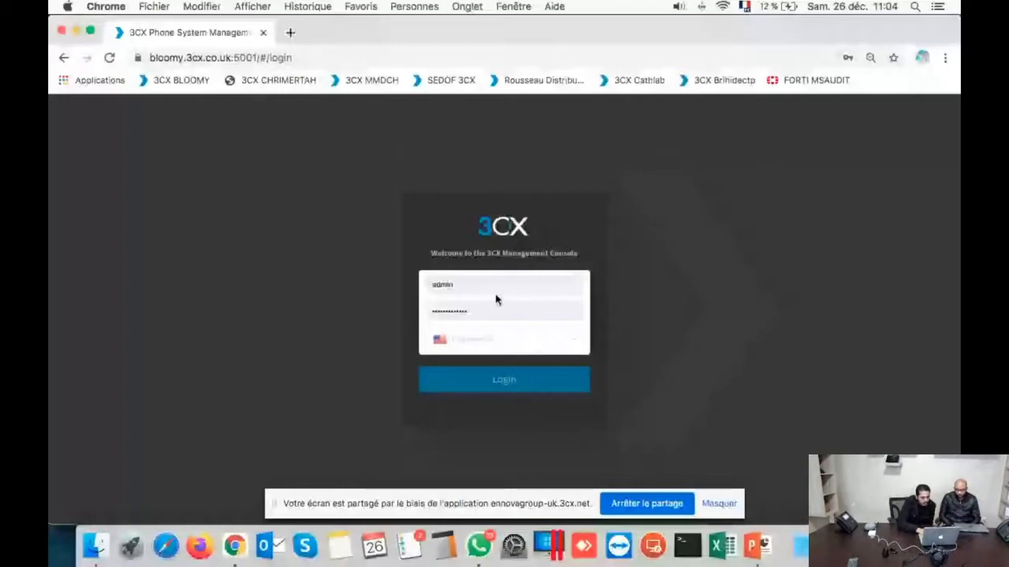
left_click(508, 384)
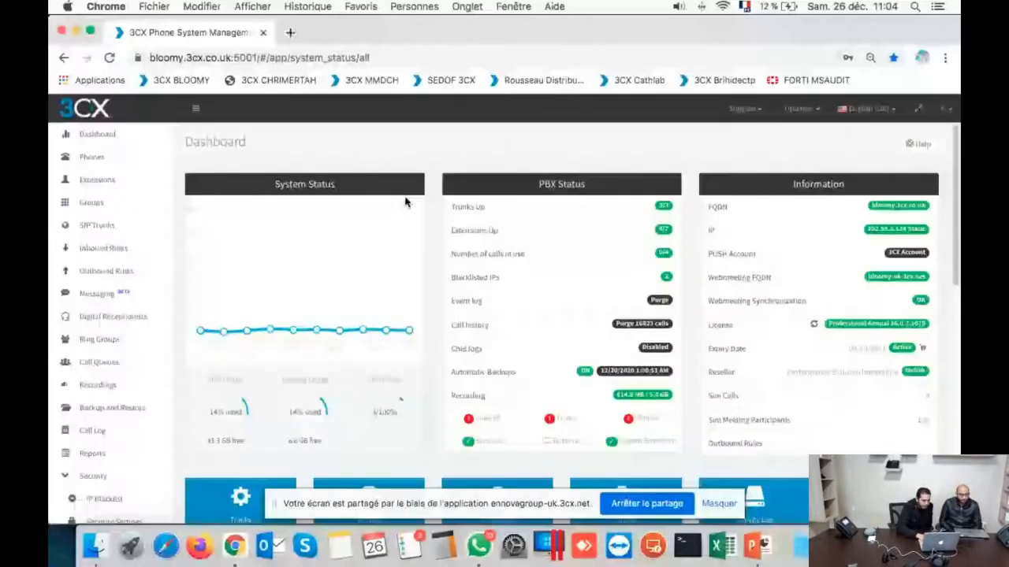
Step: Add extension 300 with first name Test and last name distant, and save it
left_click(97, 180)
scroll(333, 339, "down", 1)
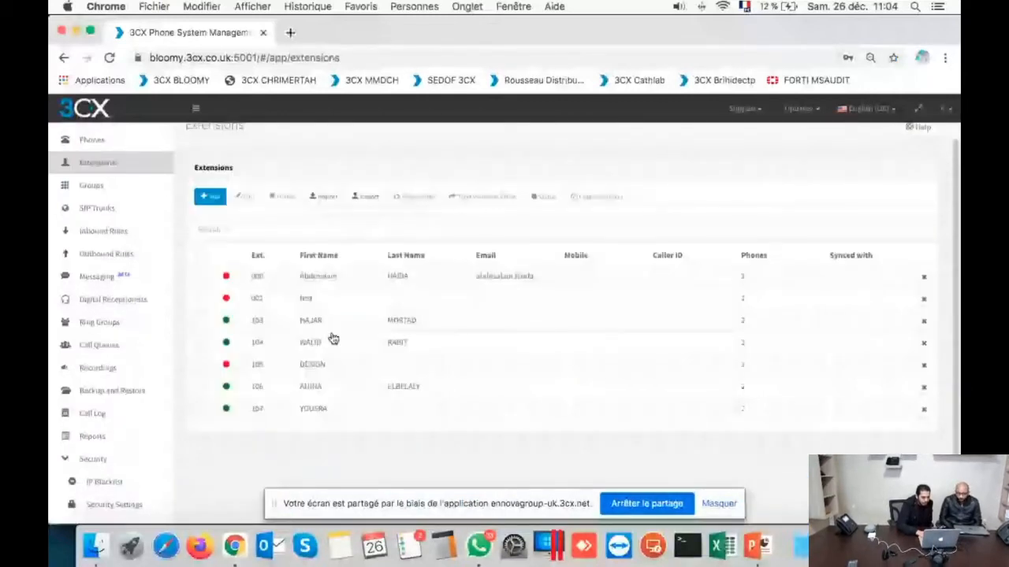
left_click(210, 196)
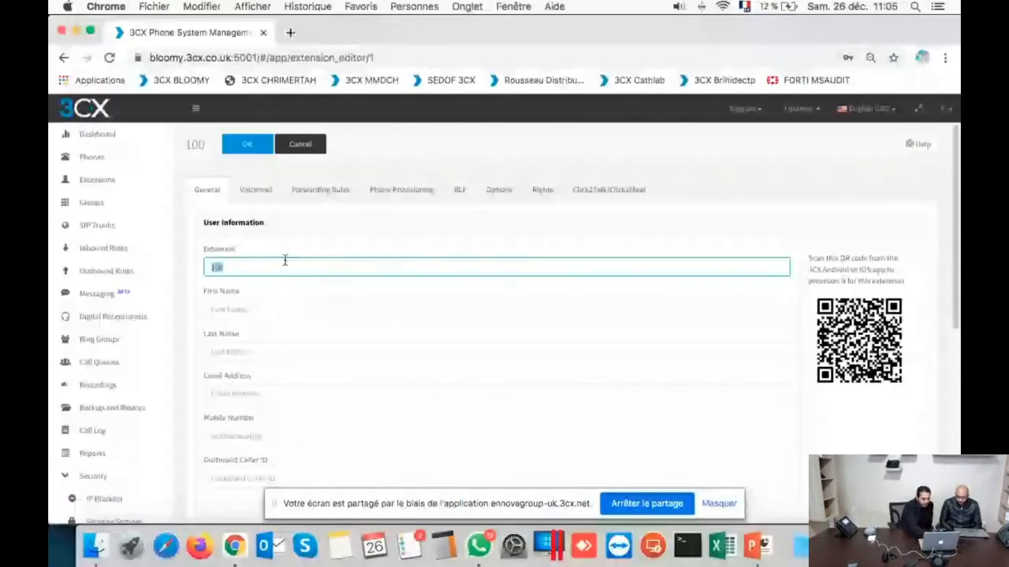
type("300")
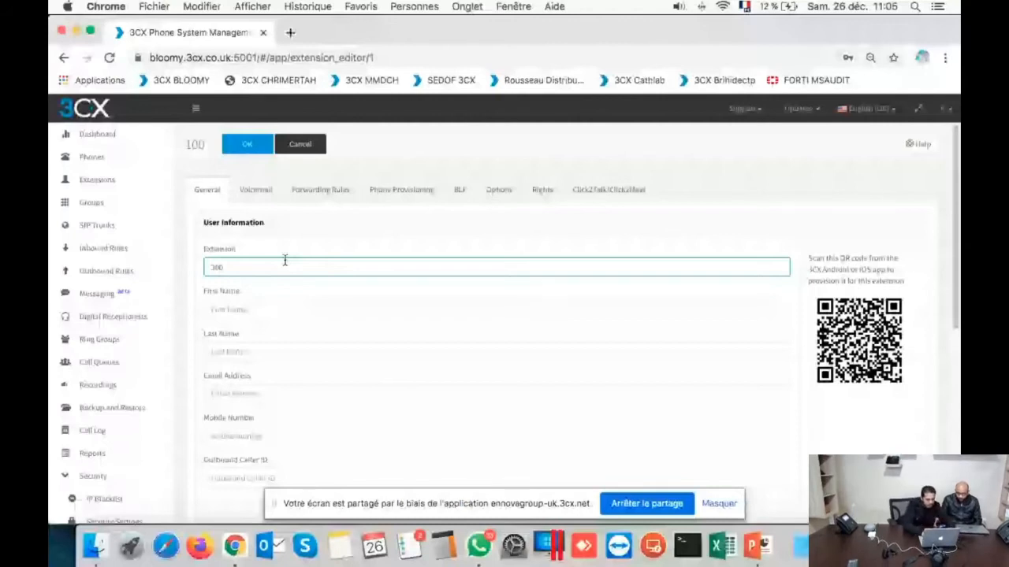
key("Tab")
type("Test")
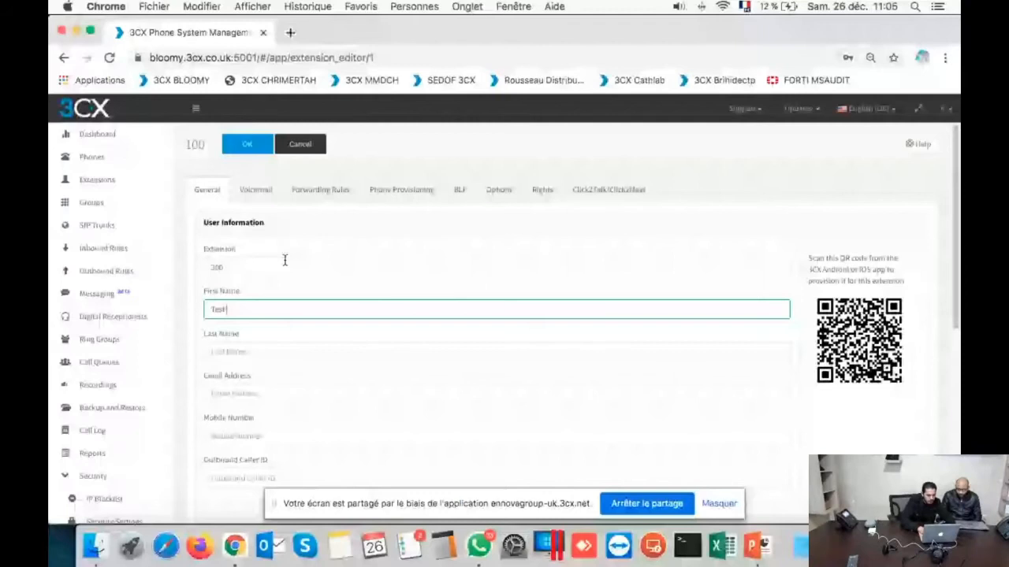
scroll(231, 365, "down", 5)
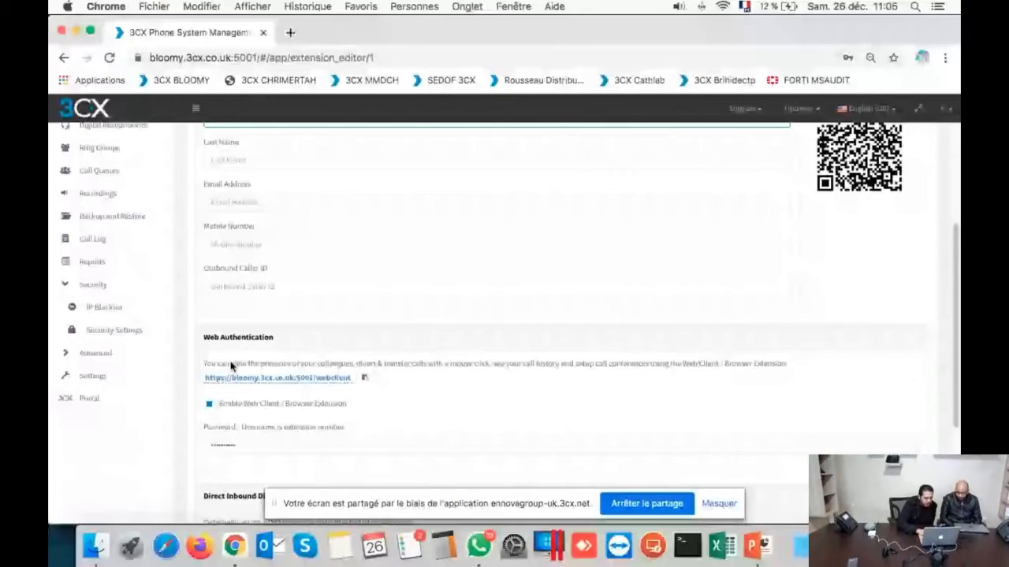
key("super+Left")
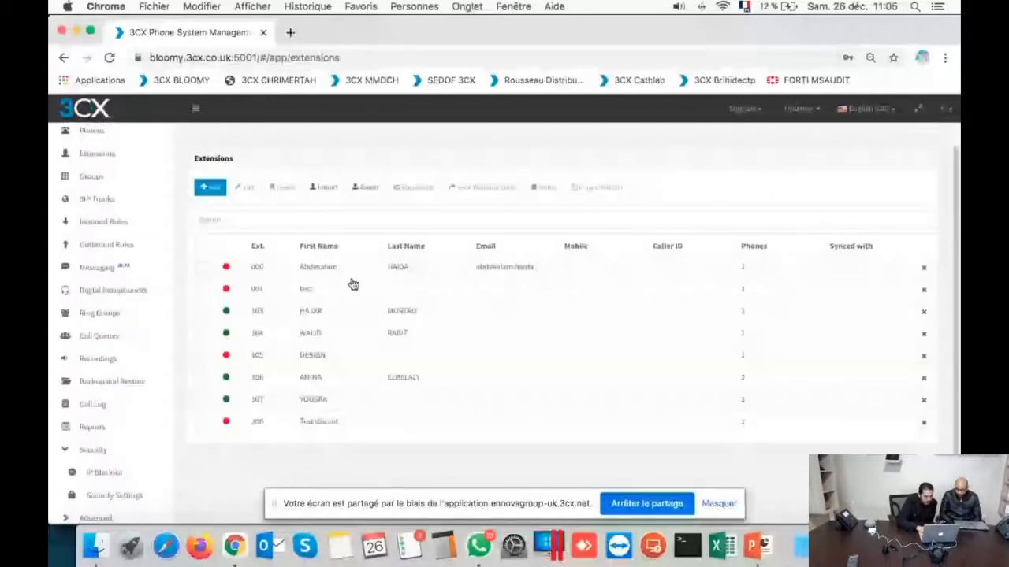
scroll(224, 392, "down", 1)
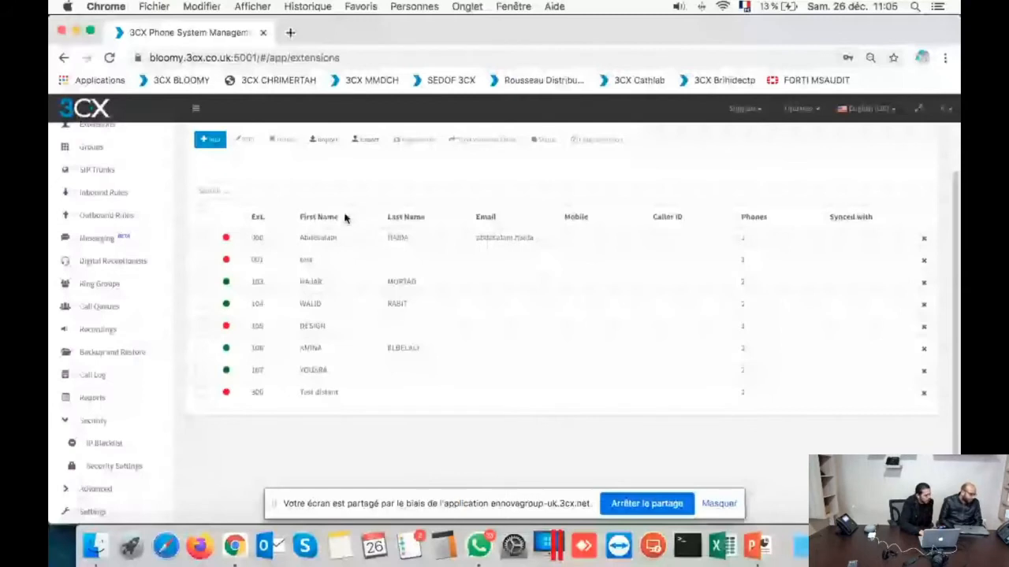
Step: Browse to the phone at 192.168.1.153 in a new tab and submit the admin login
left_click(291, 33)
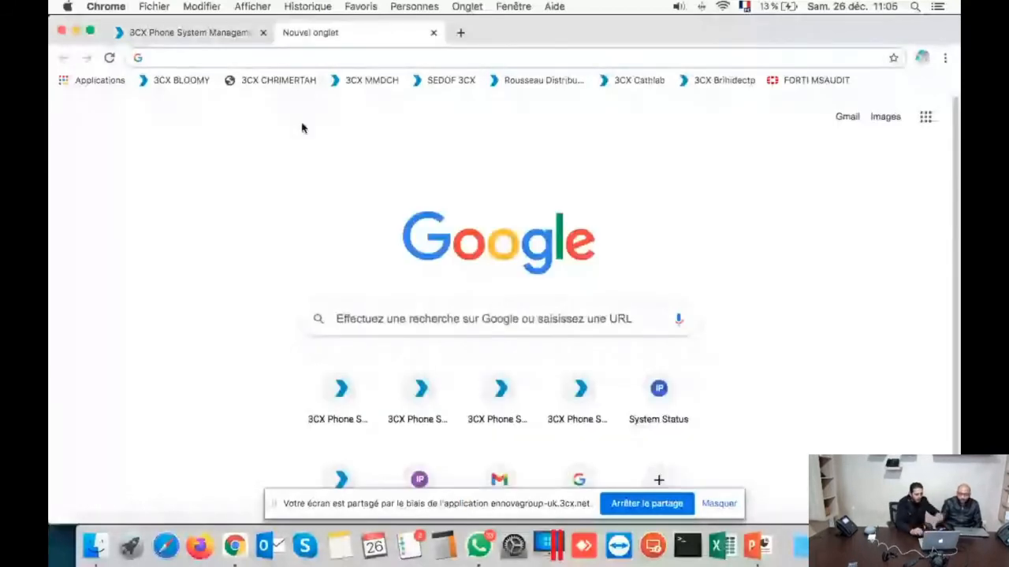
type("129")
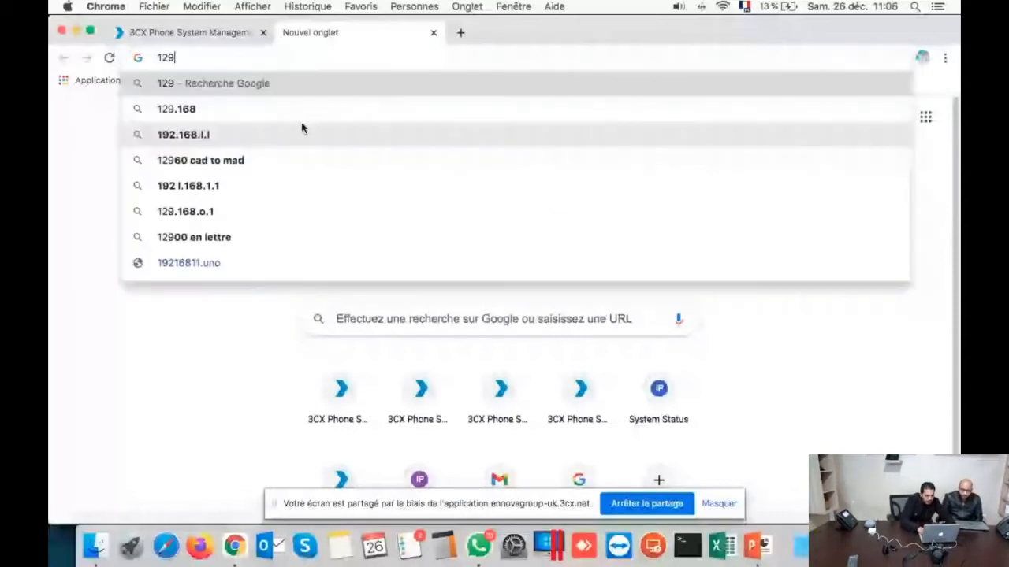
key("BackSpace")
key("BackSpace")
type("92.168.")
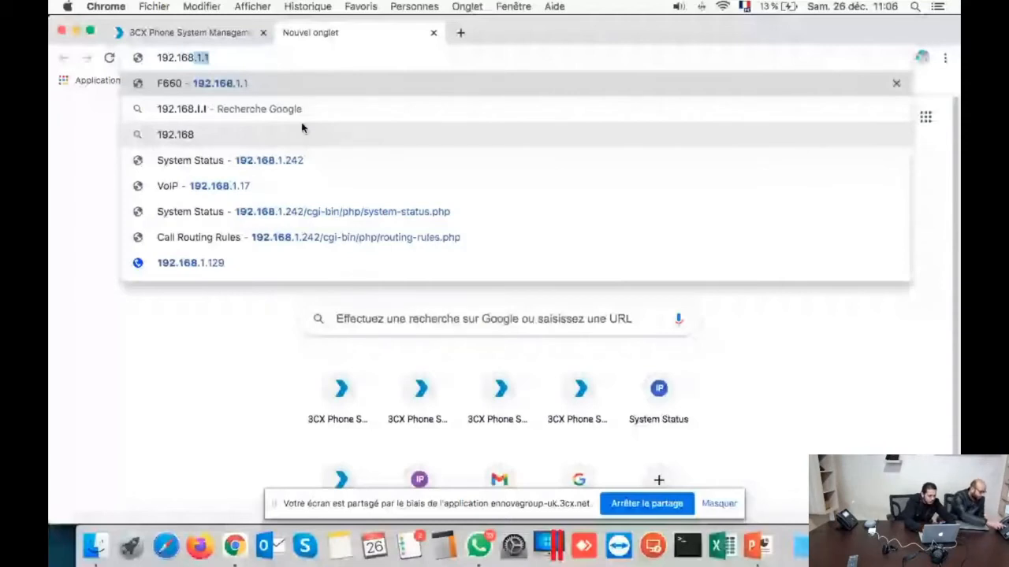
type("1.153")
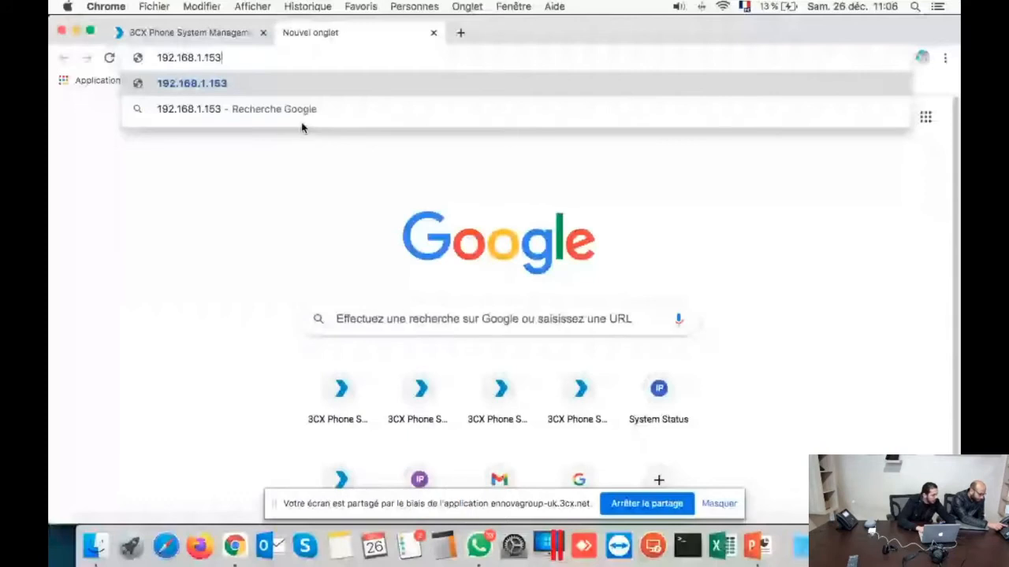
key("Return")
left_click(514, 315)
type("admin")
key("Tab")
type("•••••")
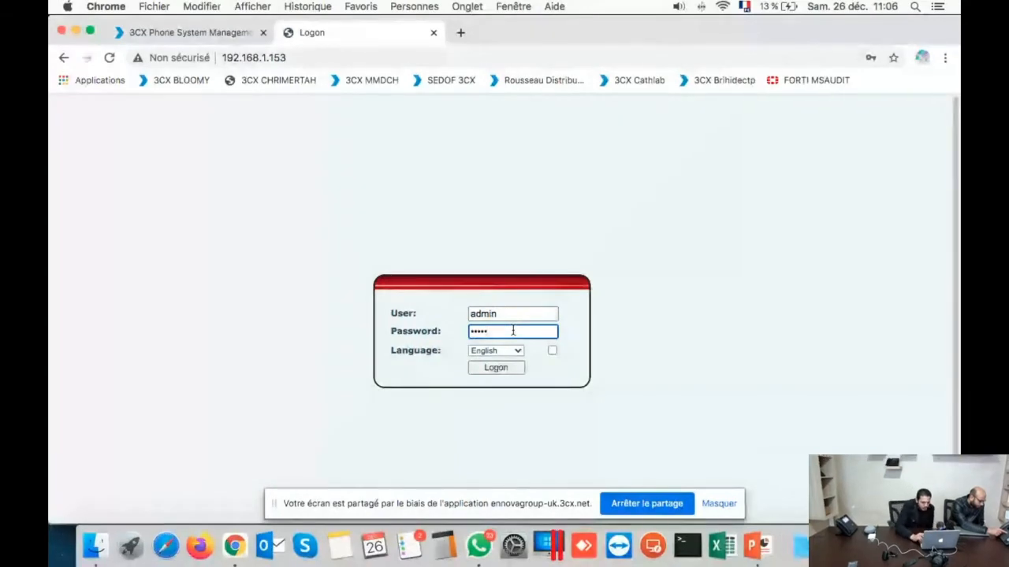
key("Return")
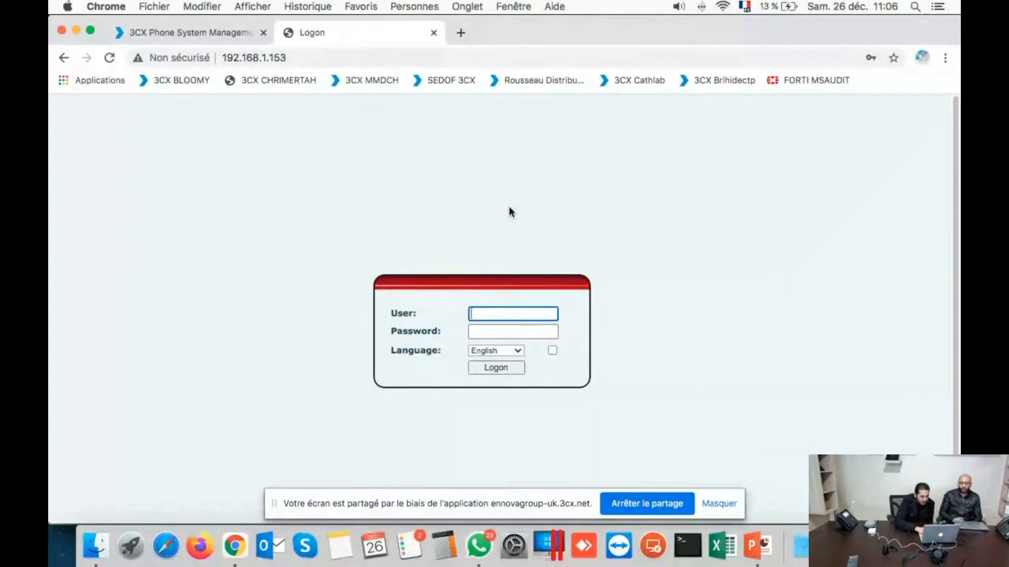
Step: Re-enter the admin user name and password and log on to the phone
type("admi")
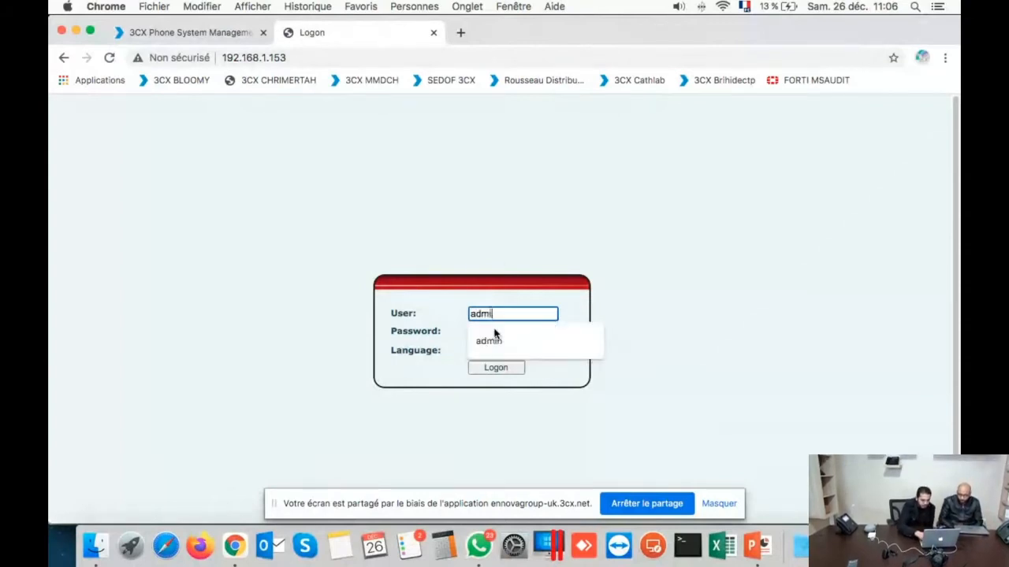
left_click(495, 335)
left_click(495, 331)
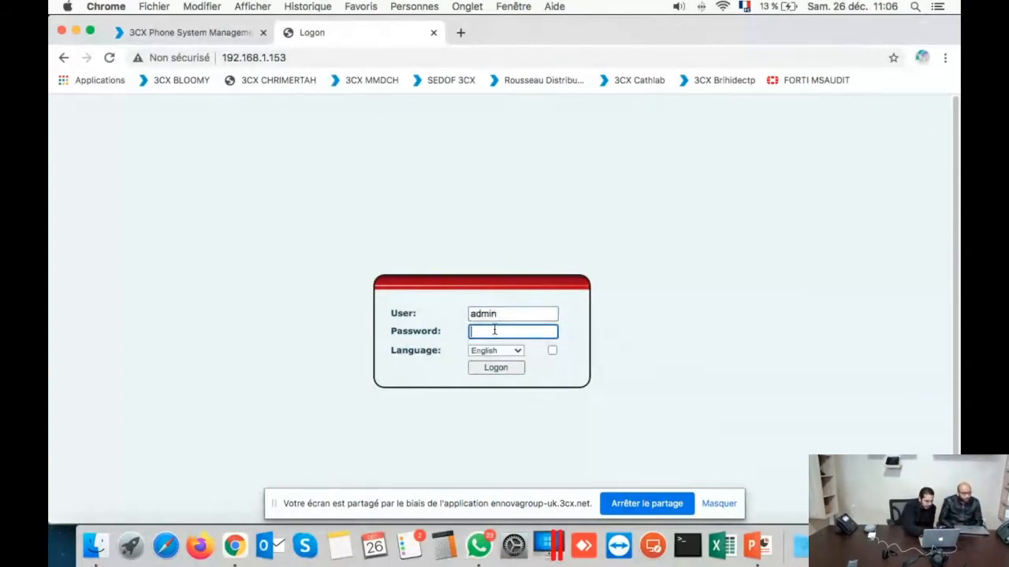
type("•••••")
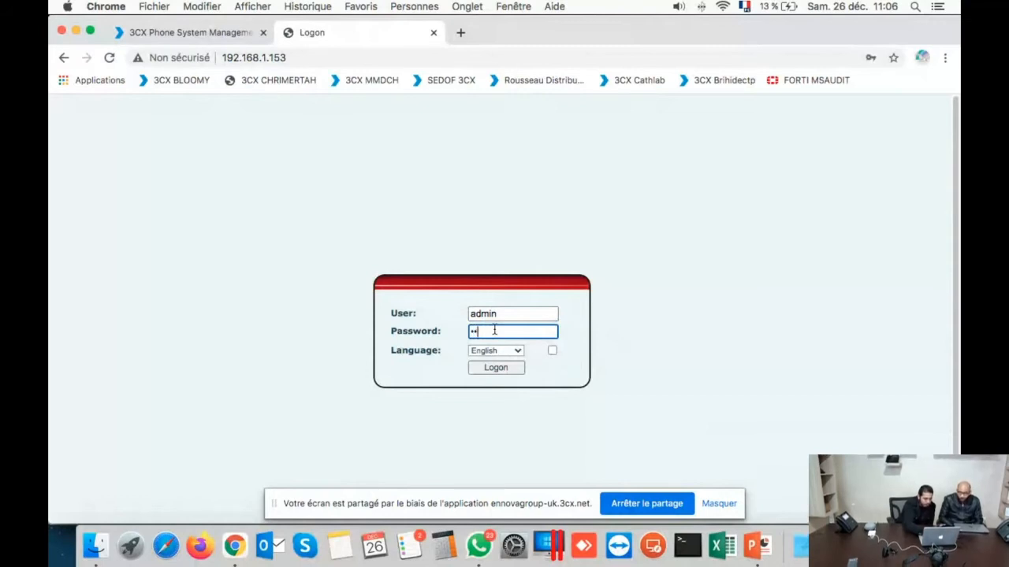
left_click(492, 367)
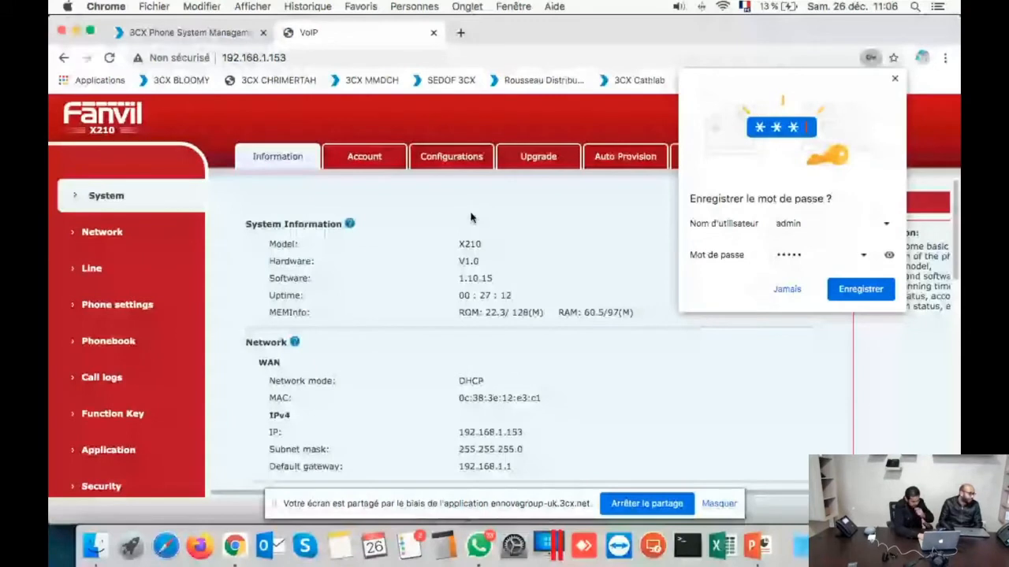
Step: Decline saving the phone password and look through the phone's system information
left_click(786, 288)
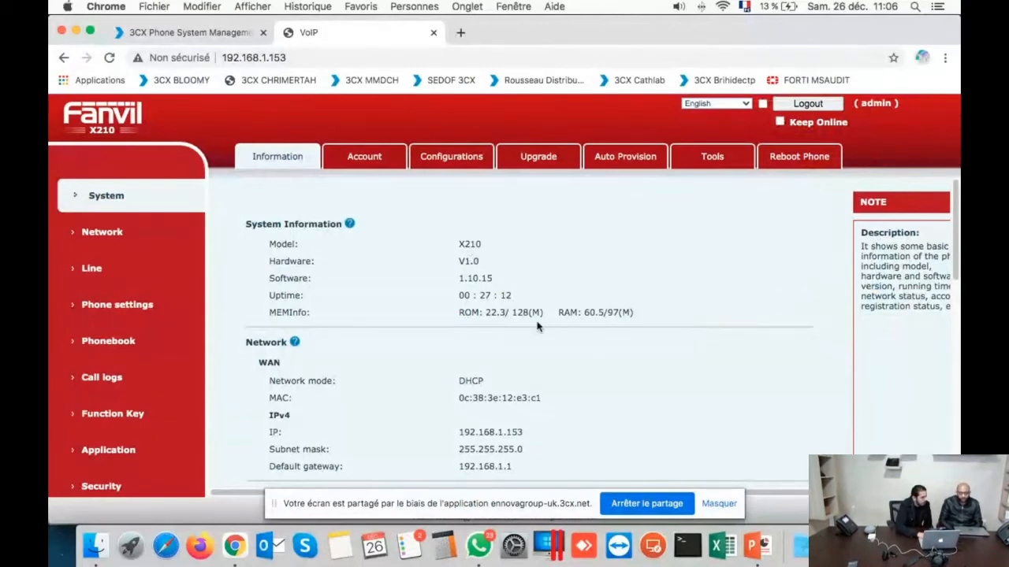
scroll(538, 327, "down", 1)
scroll(536, 328, "down", 2)
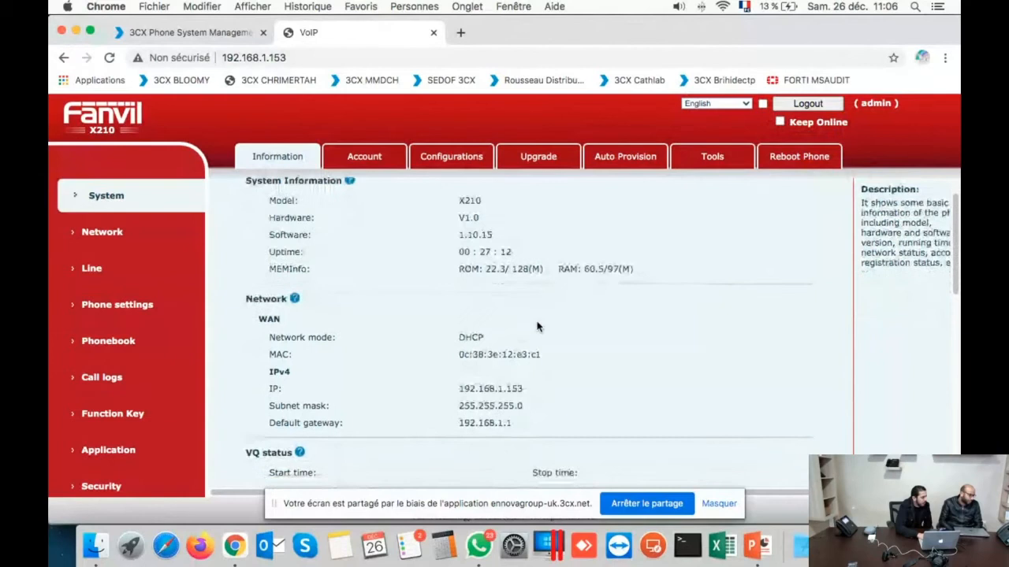
scroll(458, 285, "down", 5)
scroll(453, 292, "up", 8)
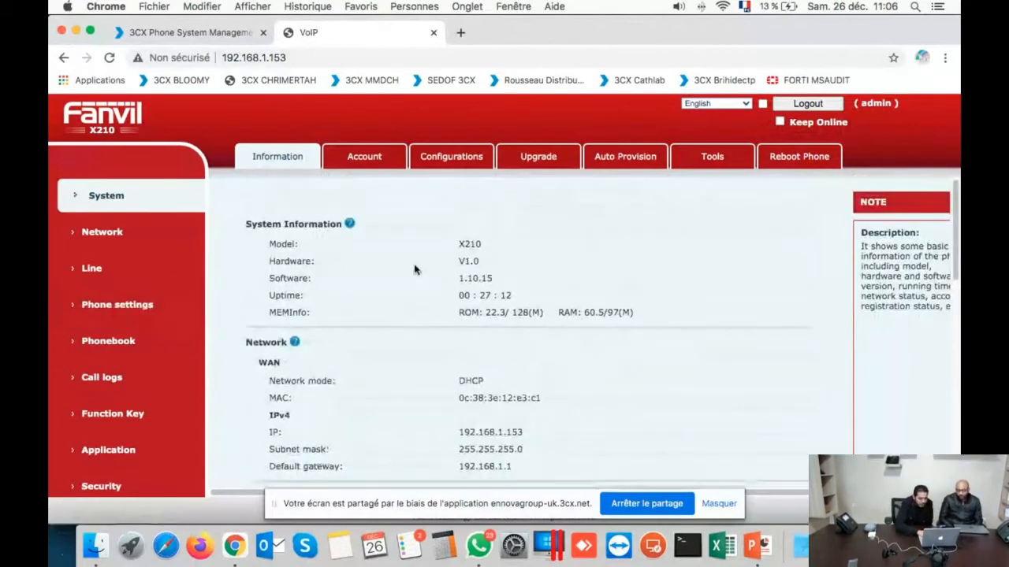
Step: Review the phone's Auto Provision static server settings, then return to the 3CX Extensions list
left_click(617, 167)
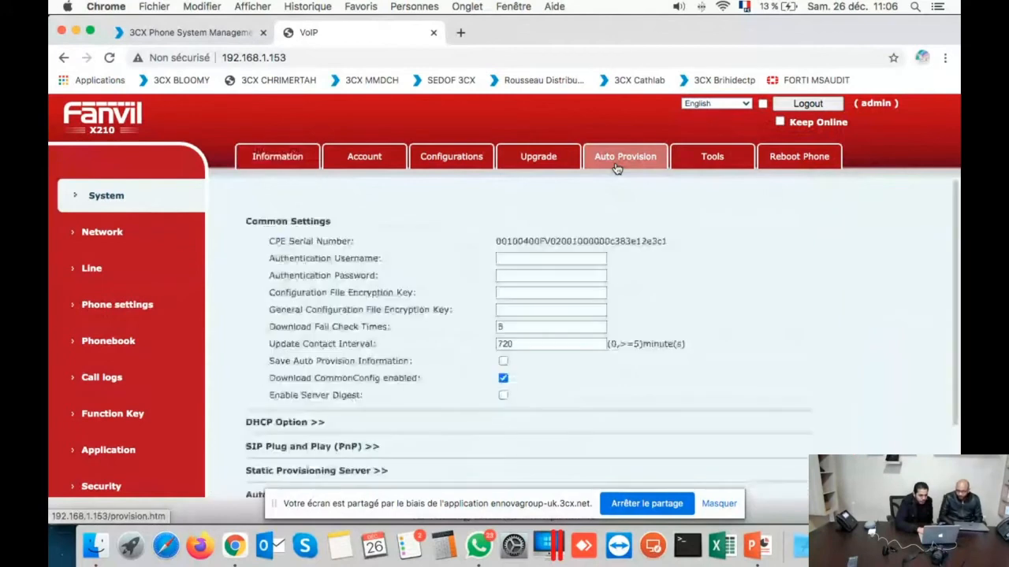
scroll(689, 255, "down", 3)
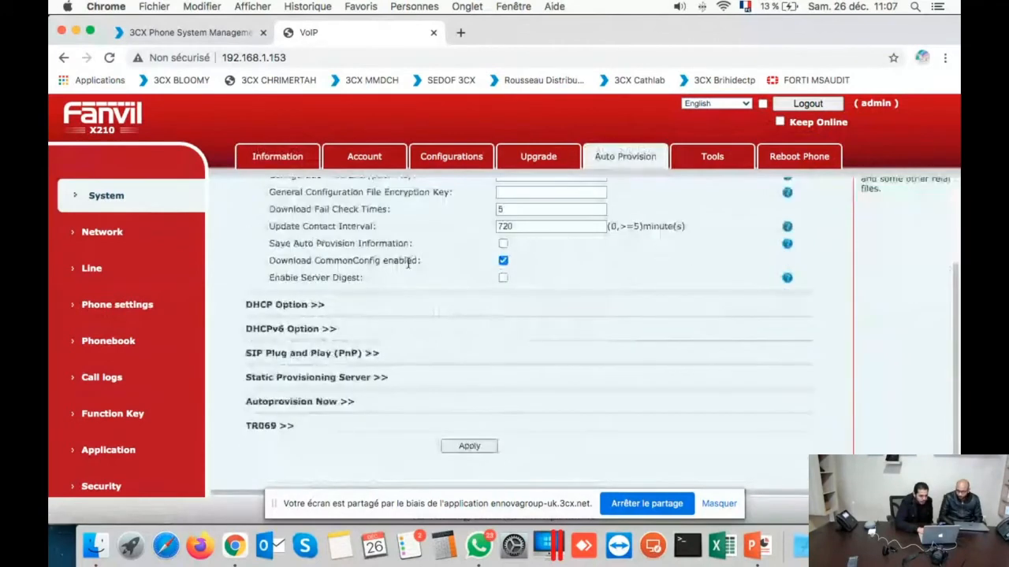
left_click(352, 380)
scroll(351, 380, "down", 2)
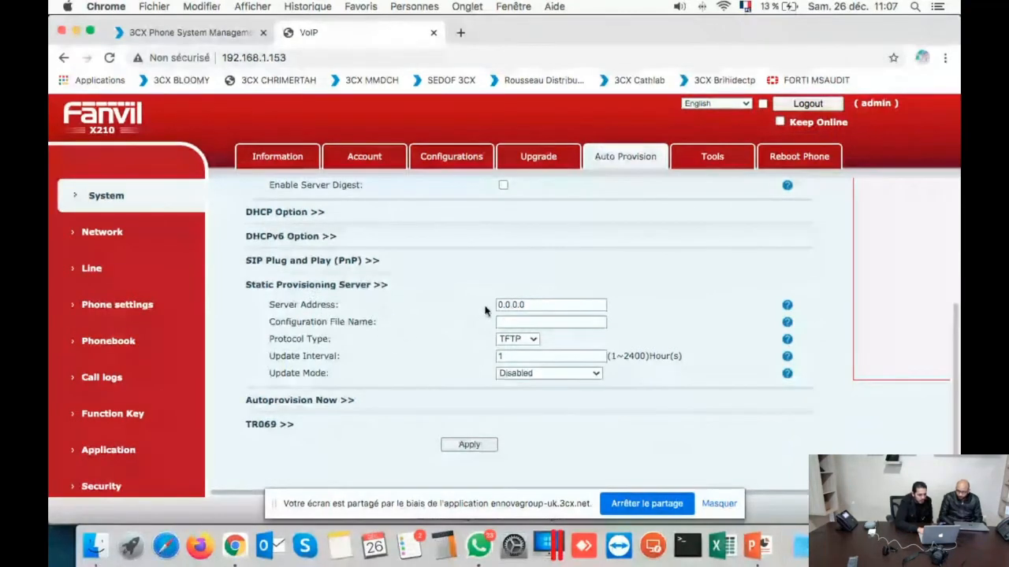
left_click(187, 36)
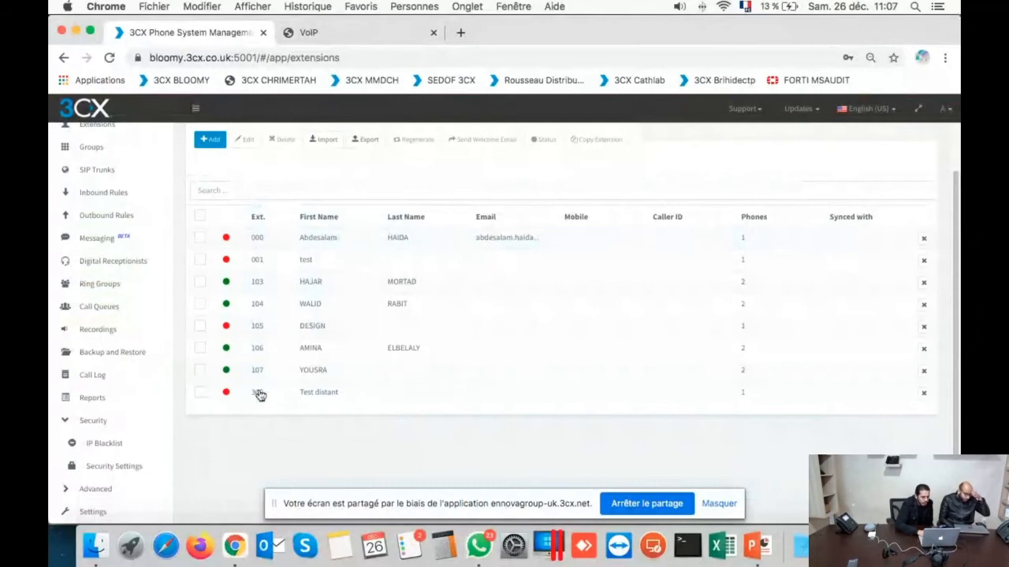
Step: Open extension 300 Test distant and view its Phone Provisioning settings
double_click(260, 395)
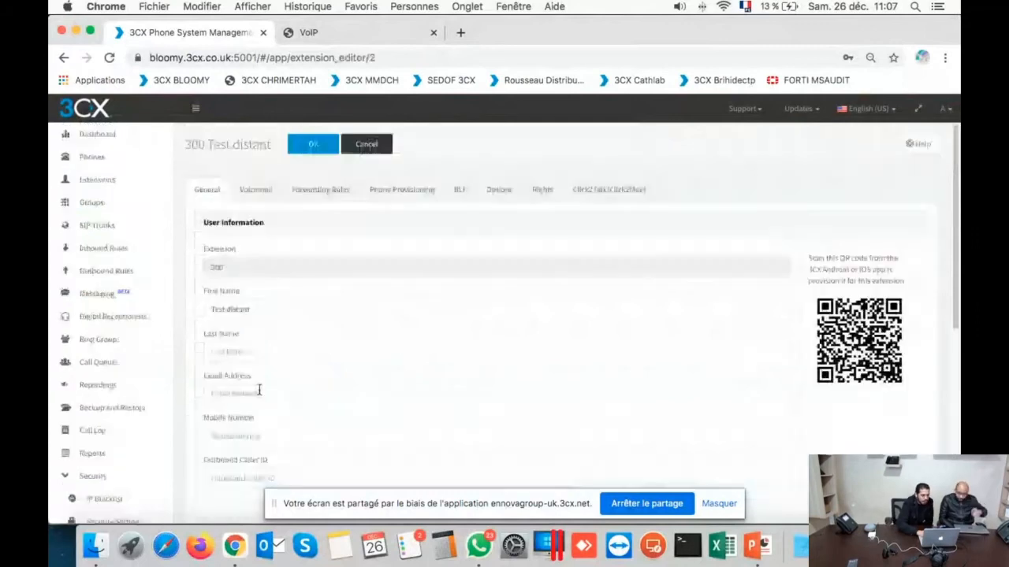
left_click(436, 204)
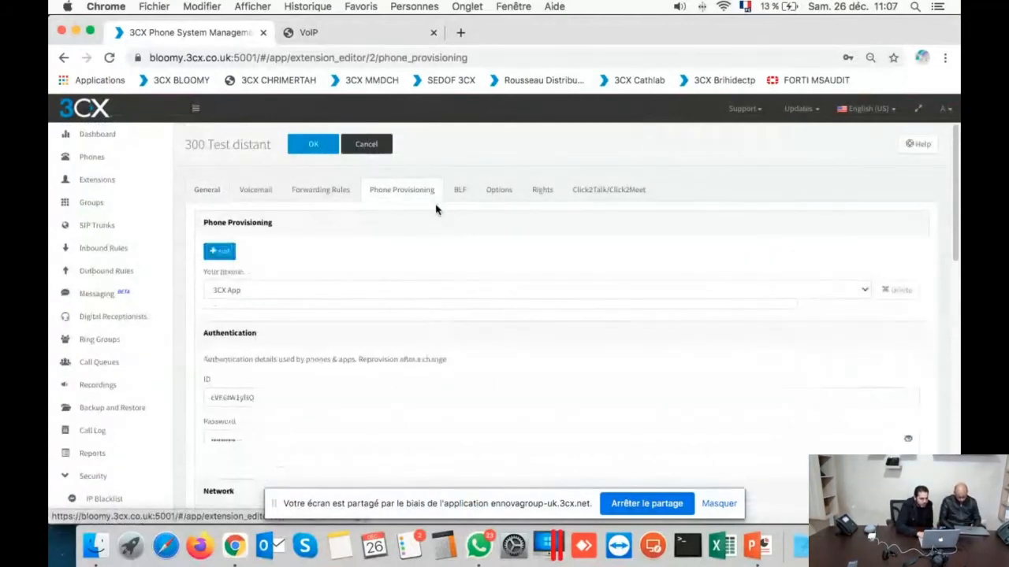
scroll(422, 361, "down", 1)
scroll(422, 363, "down", 5)
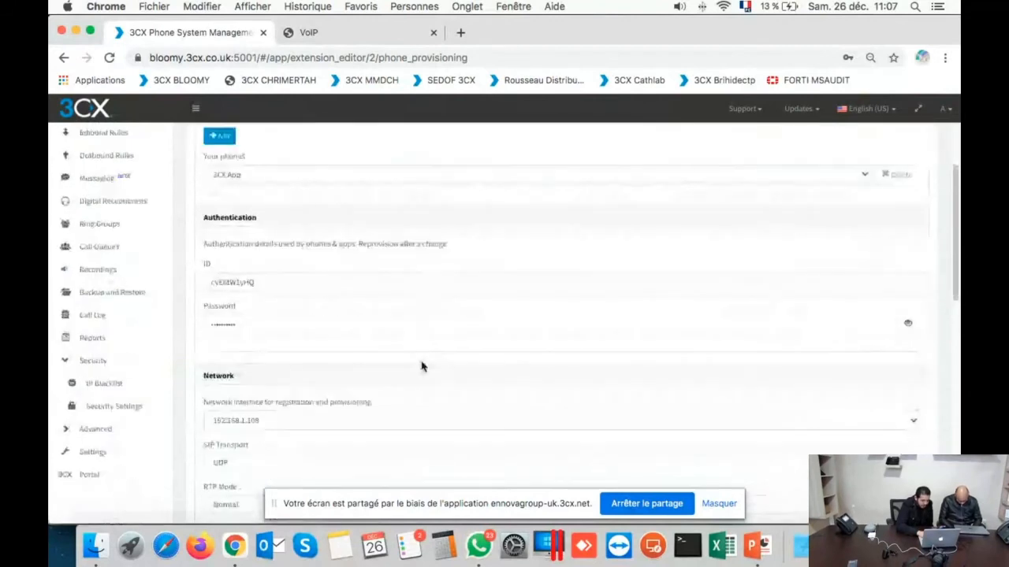
scroll(422, 367, "up", 7)
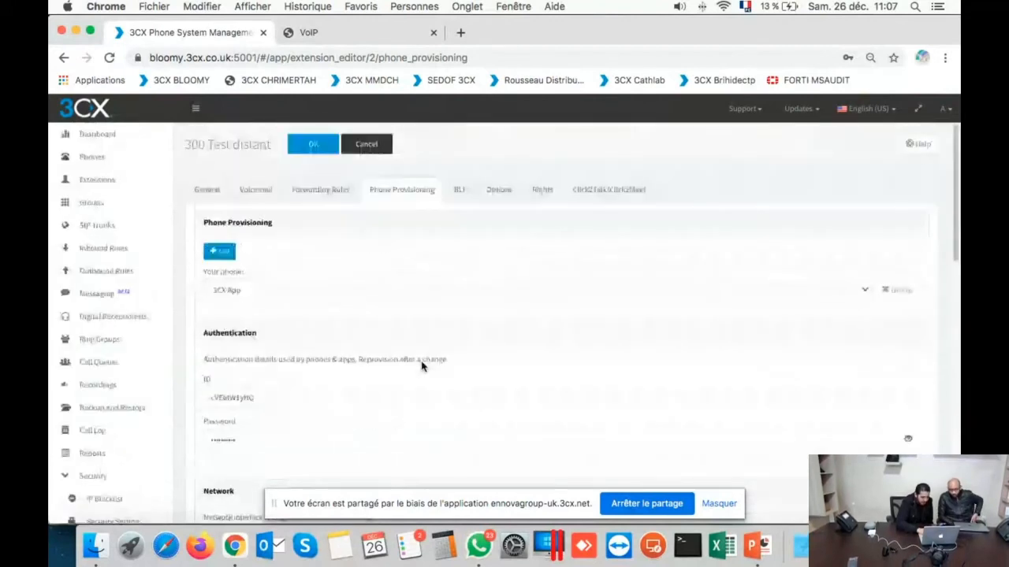
scroll(297, 316, "down", 2)
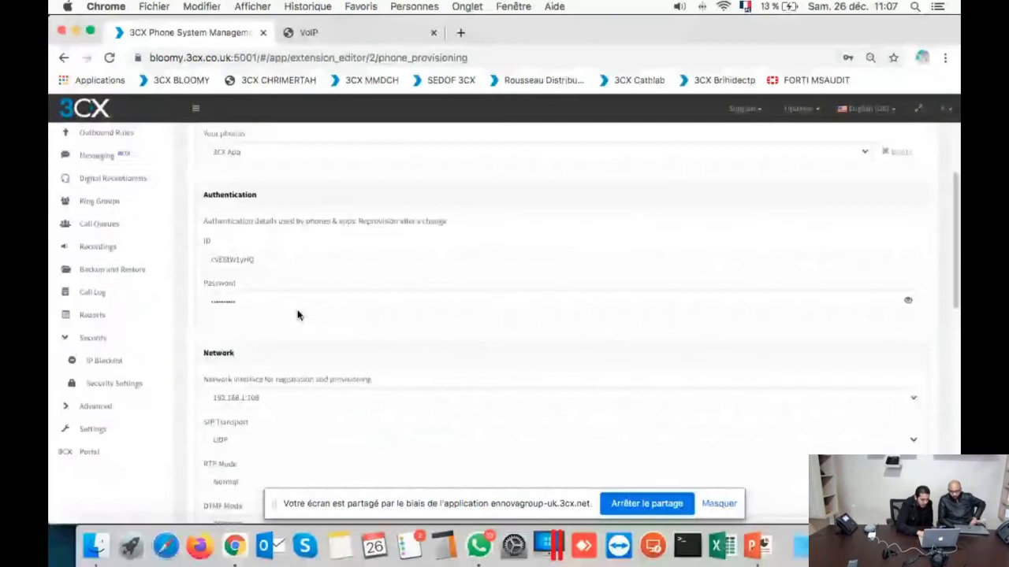
scroll(297, 316, "up", 1)
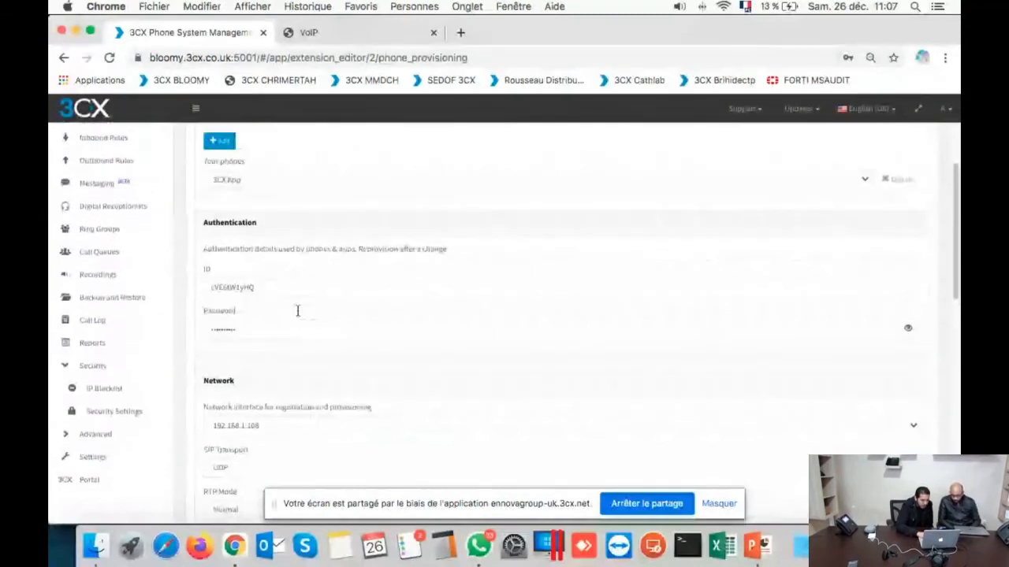
Step: Add a phone to the extension with Fanvil X210 as the model, ready for the MAC
left_click(219, 143)
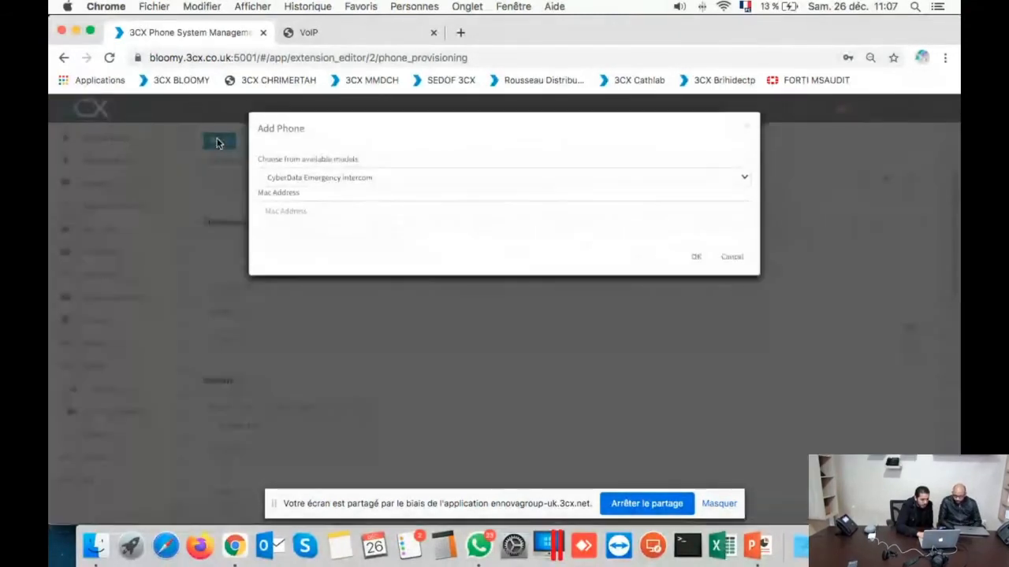
left_click(626, 177)
scroll(655, 425, "down", 5)
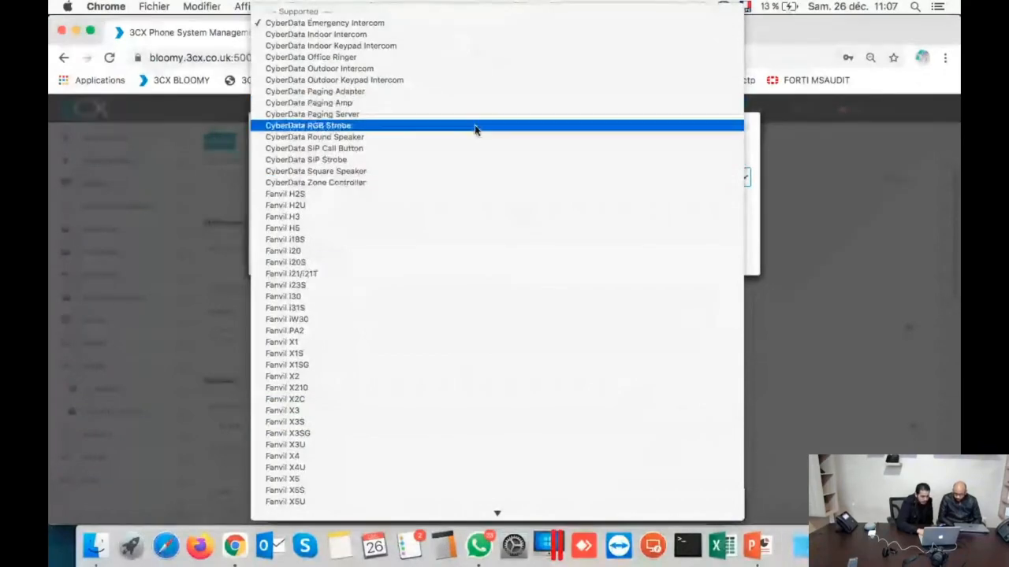
scroll(514, 237, "down", 10)
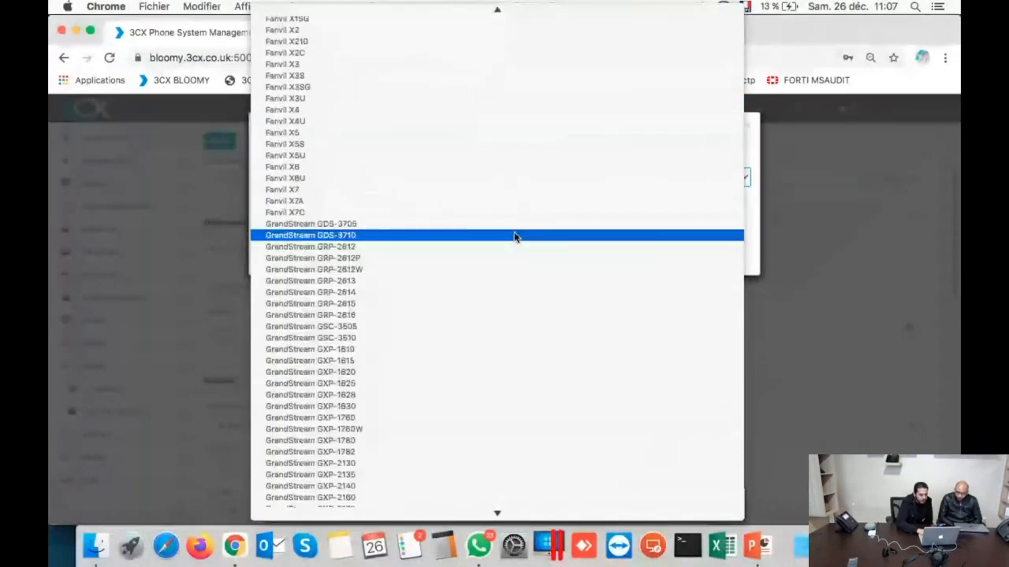
scroll(514, 236, "up", 15)
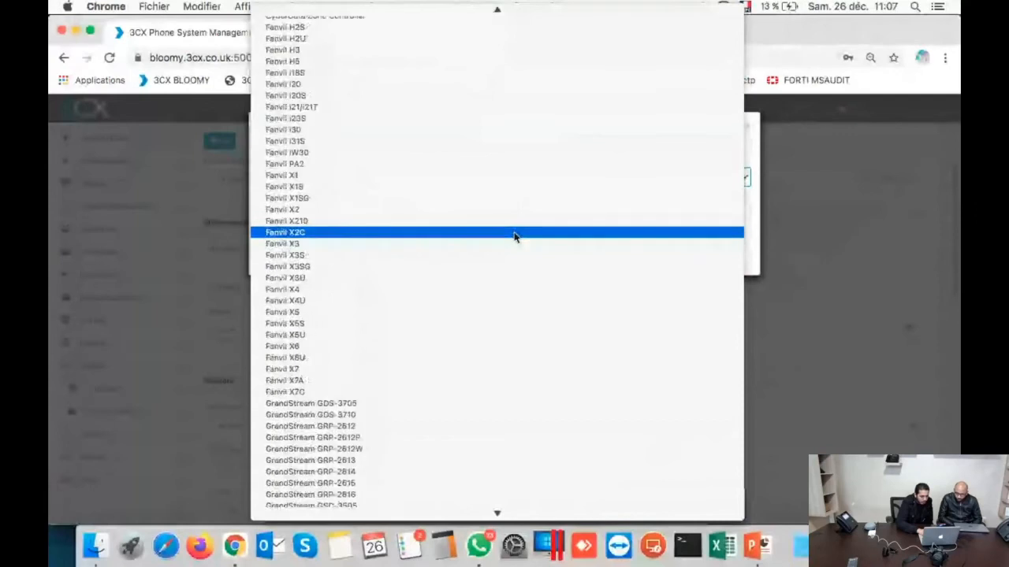
scroll(514, 237, "down", 5)
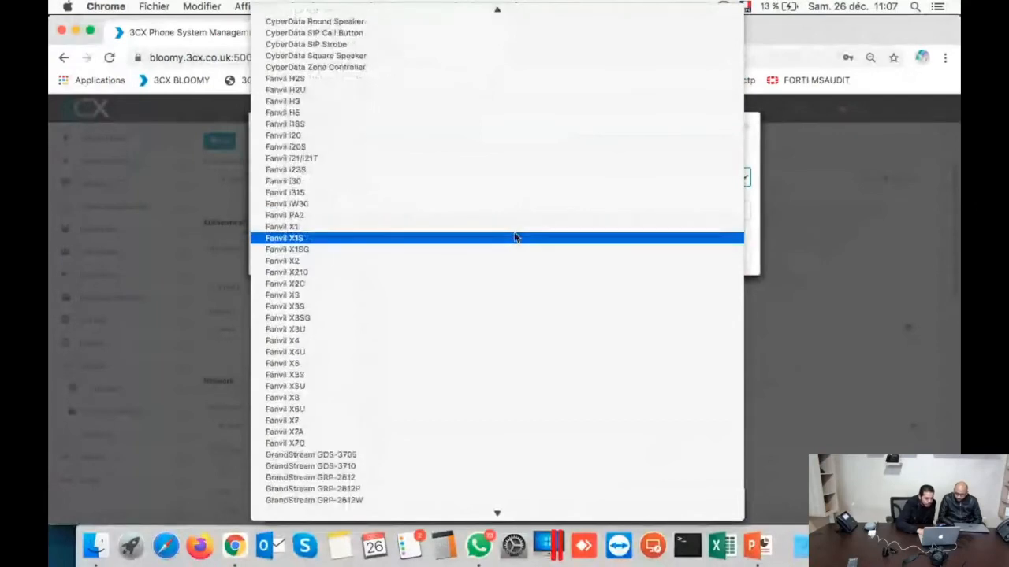
left_click(487, 282)
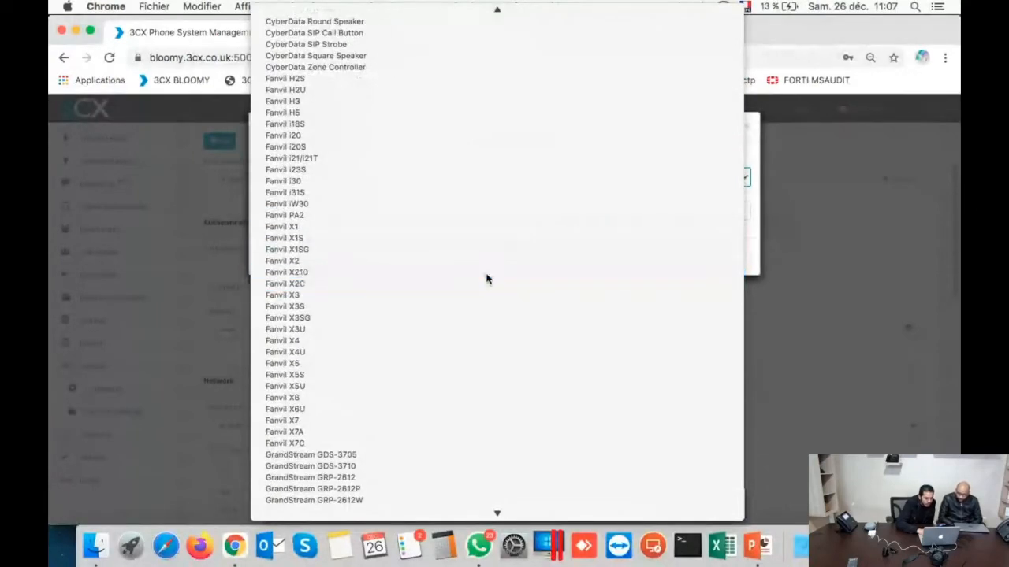
left_click(399, 218)
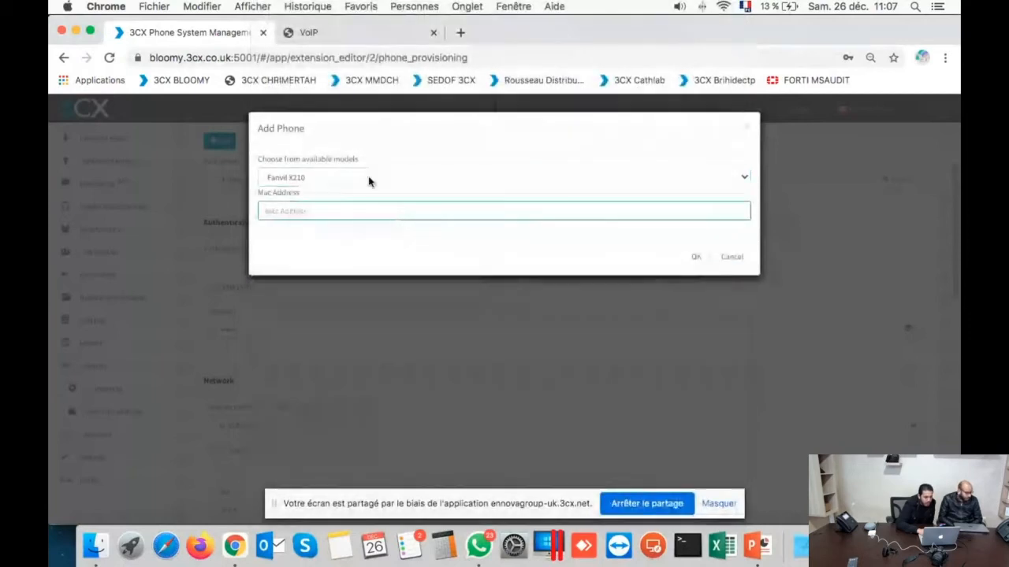
Step: Copy the MAC address 0c:38:3e:12:e3:c1 from the phone's Information page into the 3CX form
left_click(342, 32)
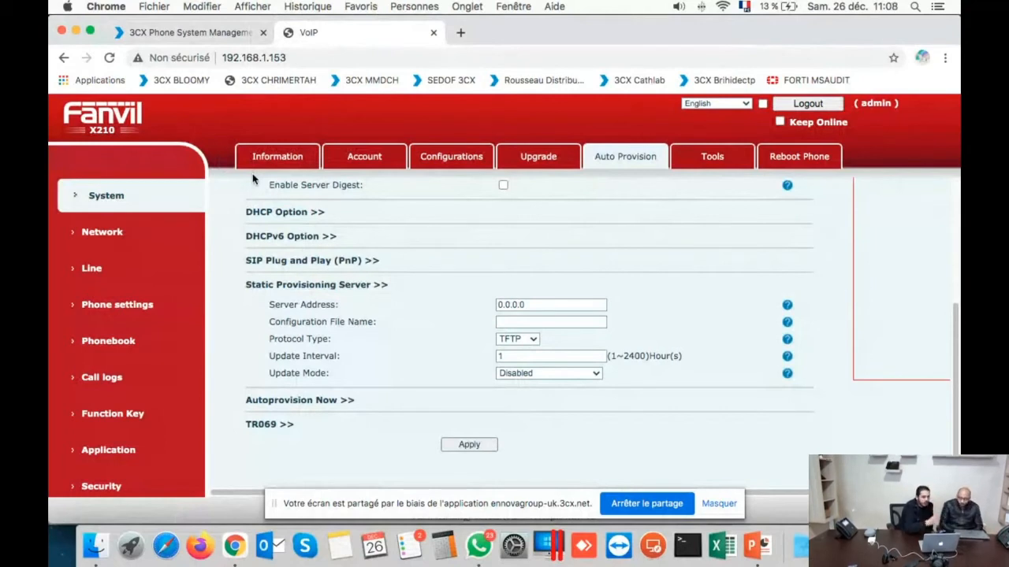
left_click(272, 156)
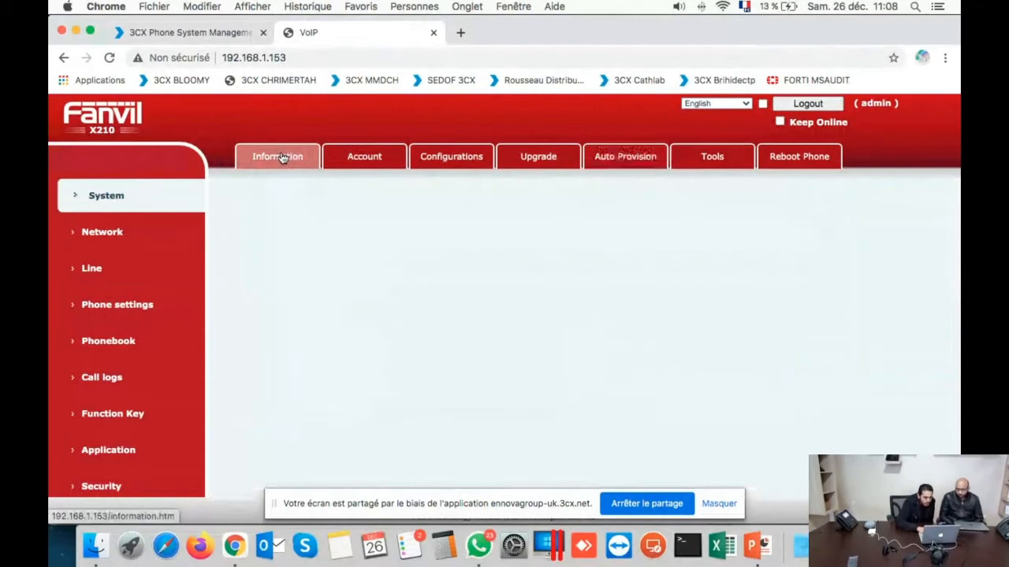
scroll(537, 337, "down", 2)
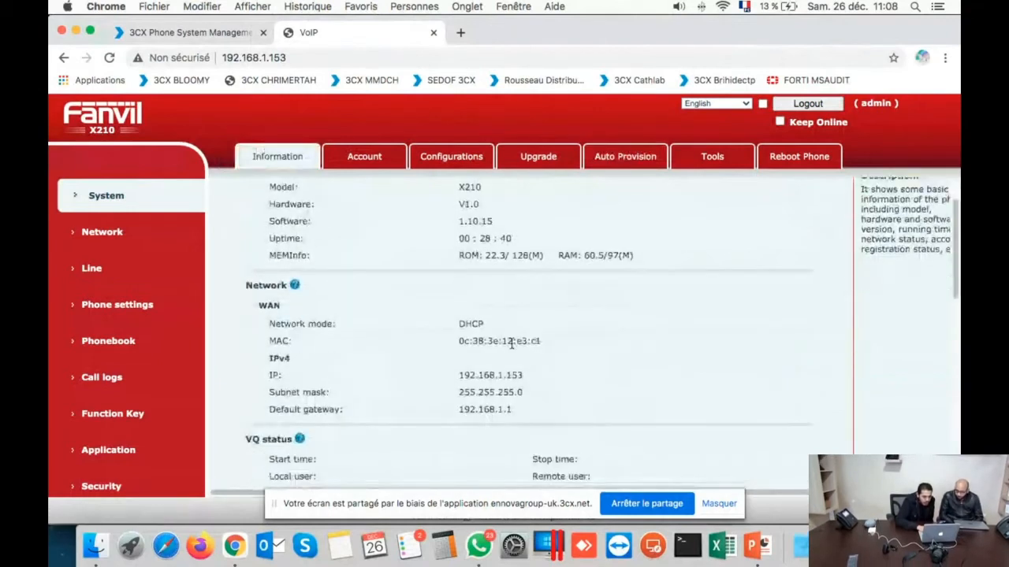
triple_click(512, 343)
key("super+c")
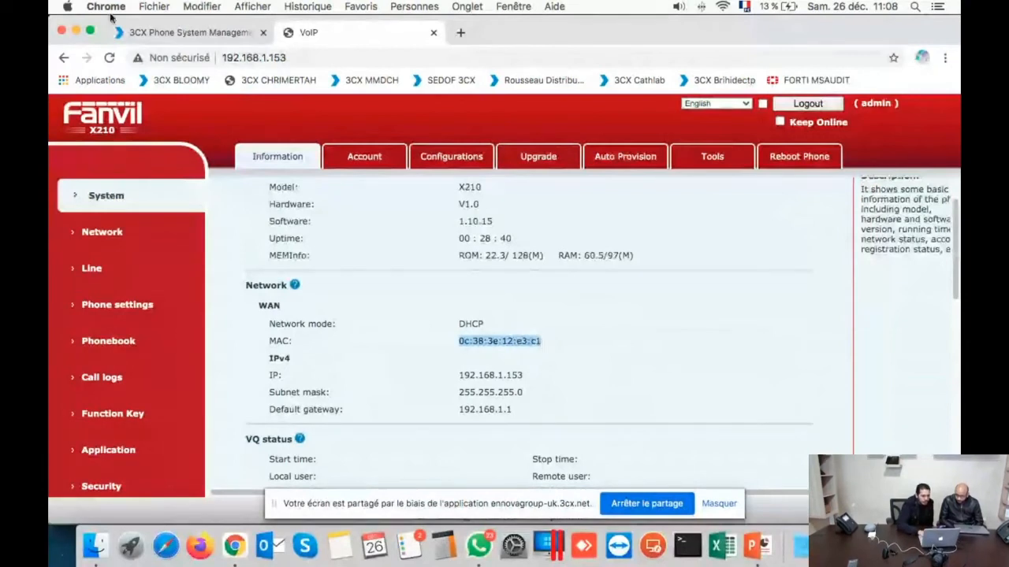
left_click(189, 32)
Step: Enter the MAC as 0c383e12e3c1 without colons and confirm adding the Fanvil X210
key("super+v")
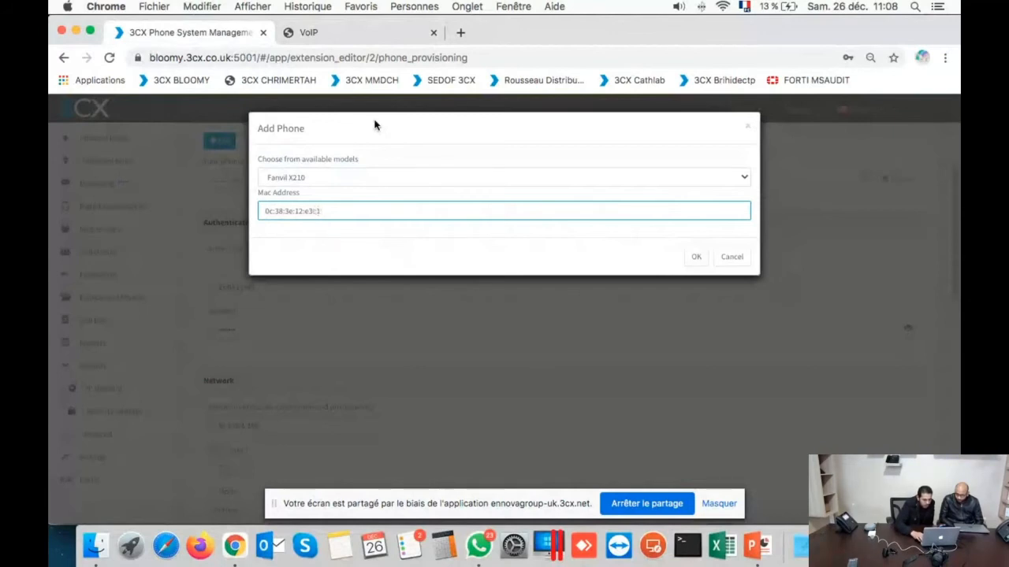
key("Left")
key("Left")
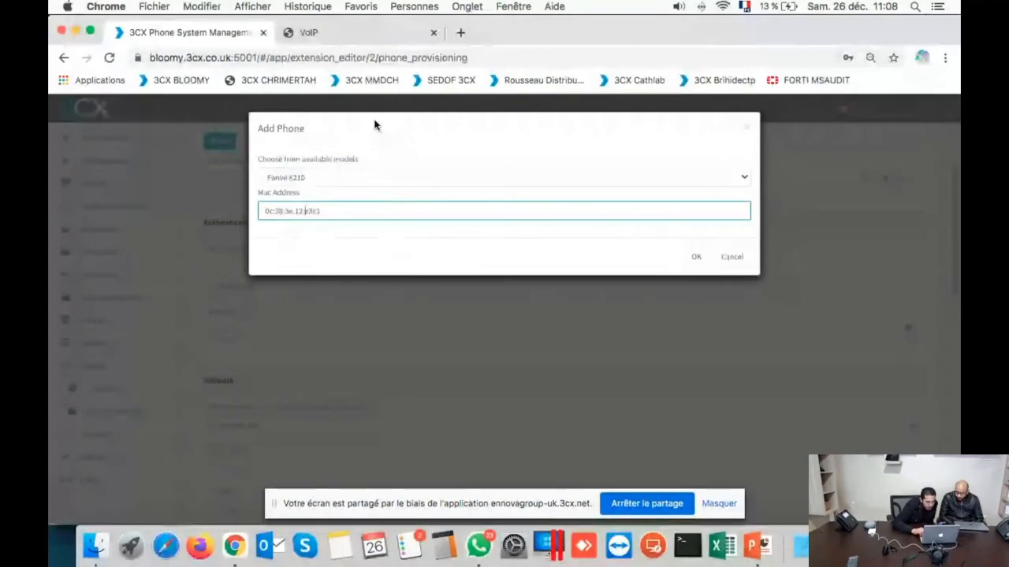
key("BackSpace")
key("Left")
key("Left")
key("BackSpace")
key("Left")
key("Left")
key("BackSpace")
key("Left")
key("Left")
key("BackSpace")
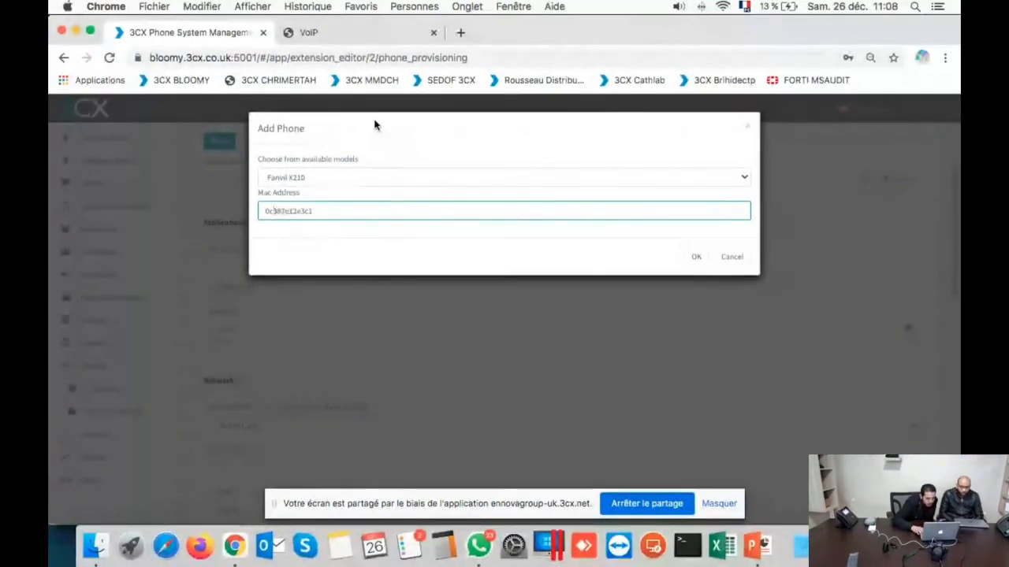
left_click(695, 263)
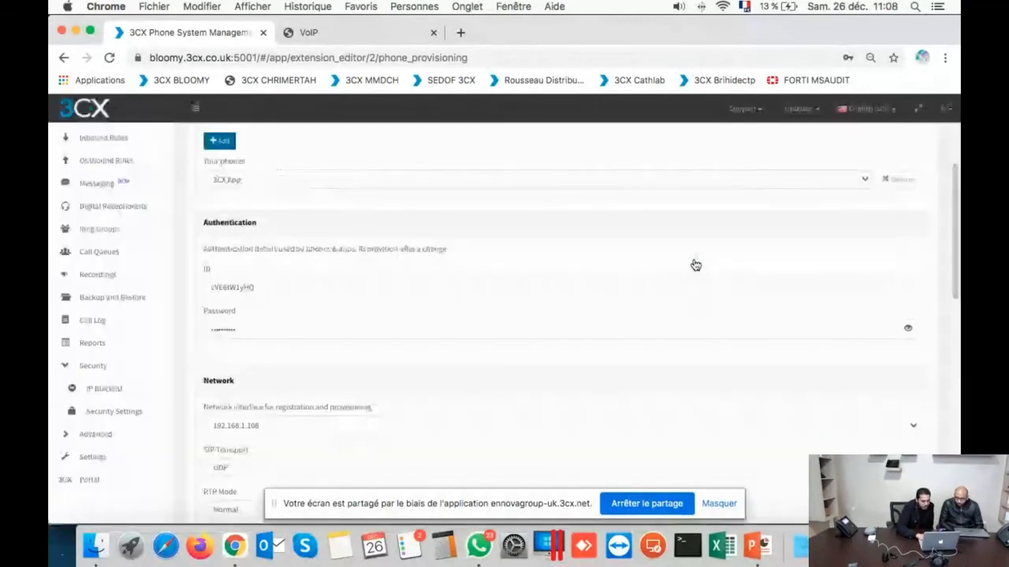
Step: Check the IP Phone section shows MAC 0C383E12E3C1 and expand the Local LAN provisioning method choices
scroll(470, 321, "down", 3)
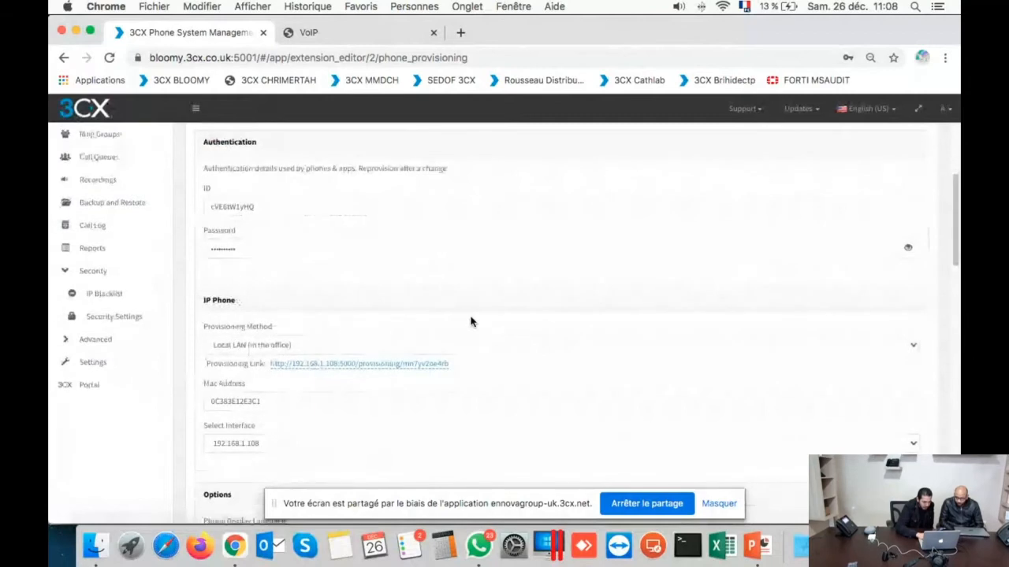
scroll(470, 322, "down", 3)
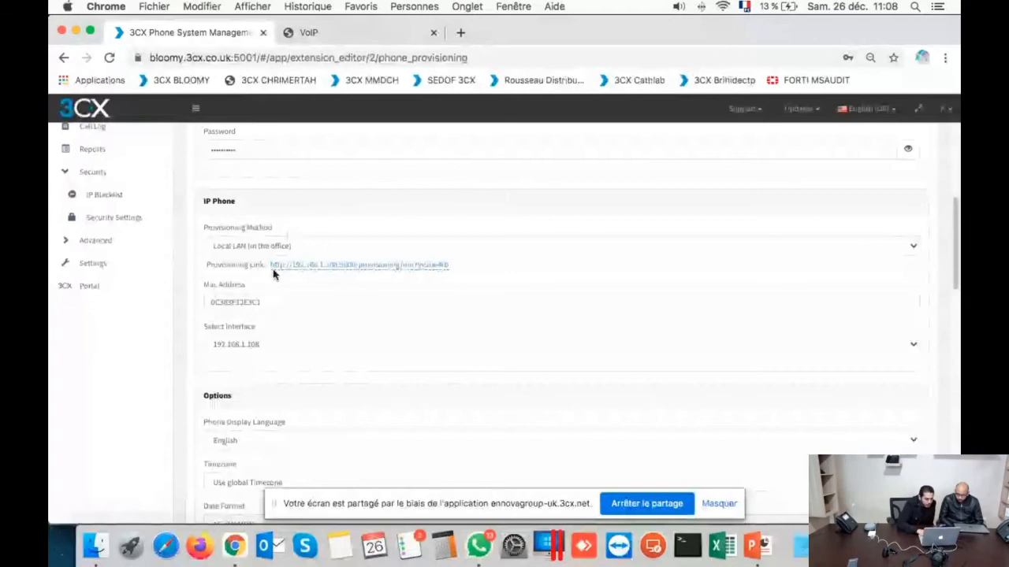
left_click(263, 246)
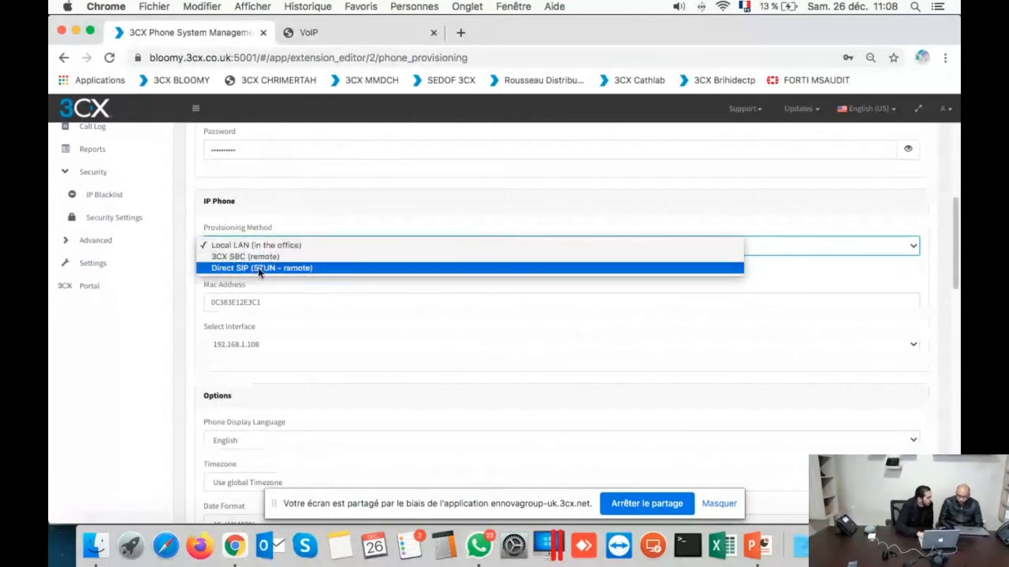
Step: Set the provisioning method to Direct SIP (STUN - remote)
left_click(257, 267)
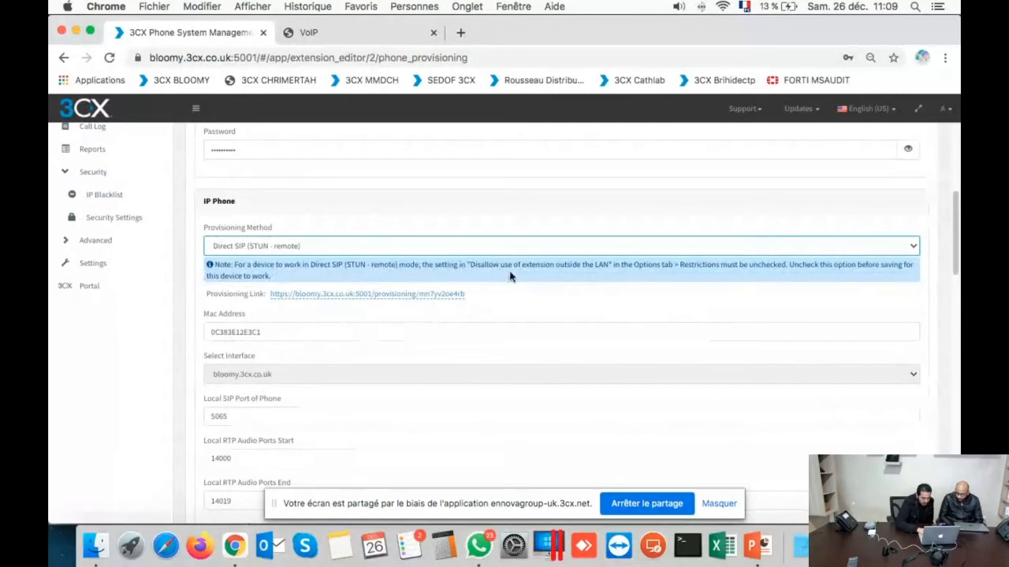
scroll(577, 276, "up", 1)
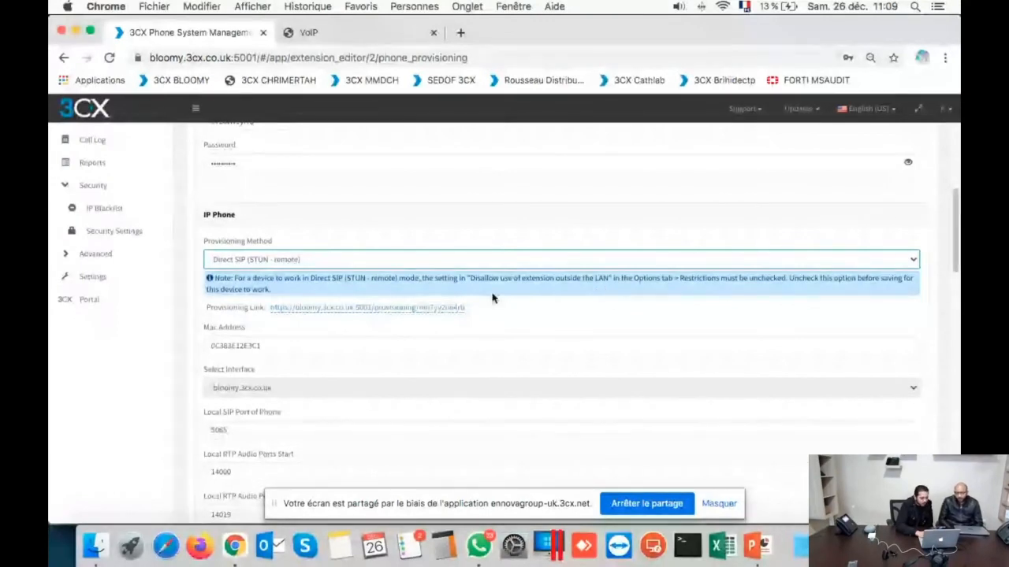
scroll(493, 297, "down", 1)
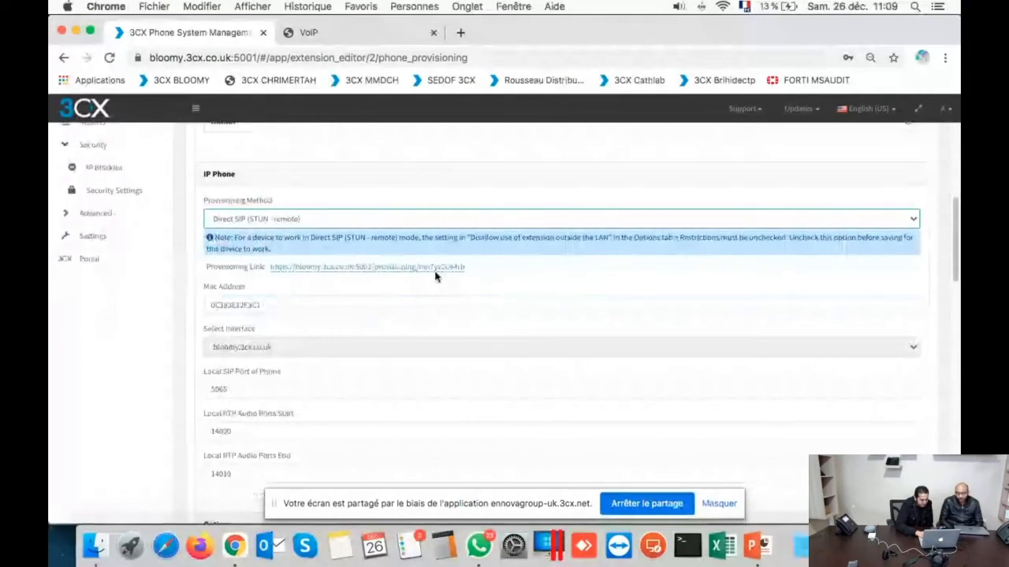
scroll(436, 276, "down", 1)
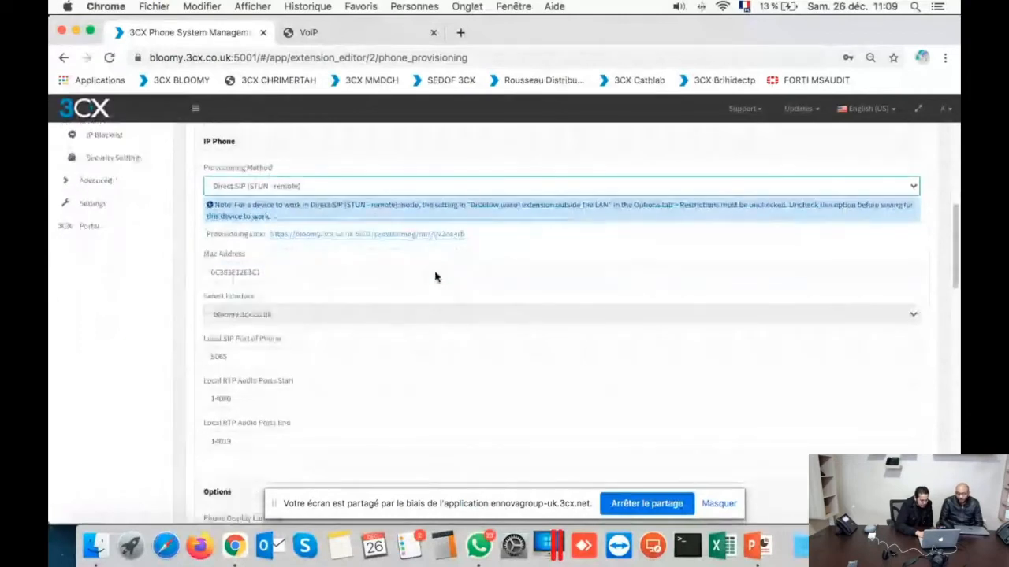
Step: Copy the extension's provisioning link and save extension 300
right_click(402, 239)
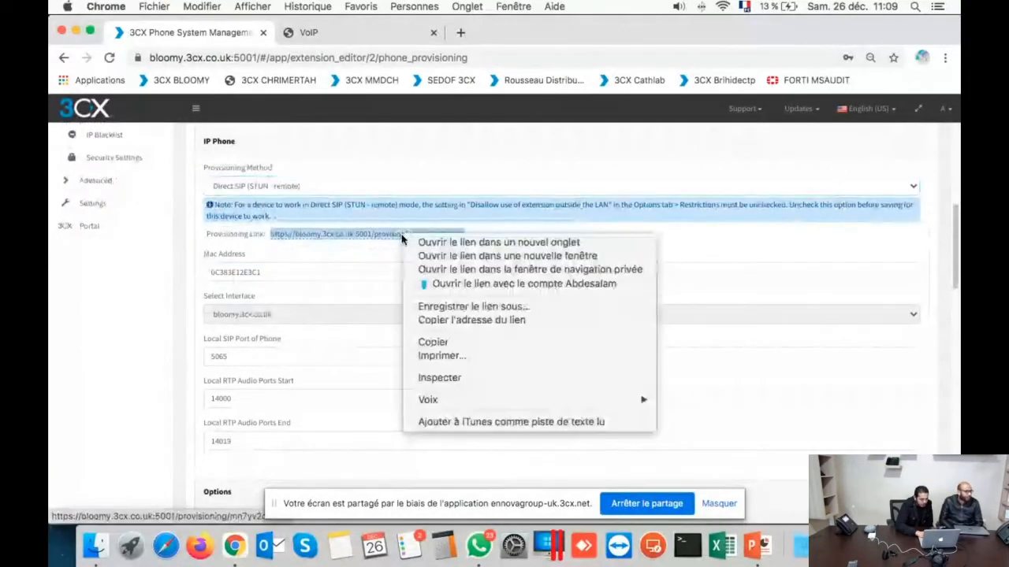
left_click(512, 345)
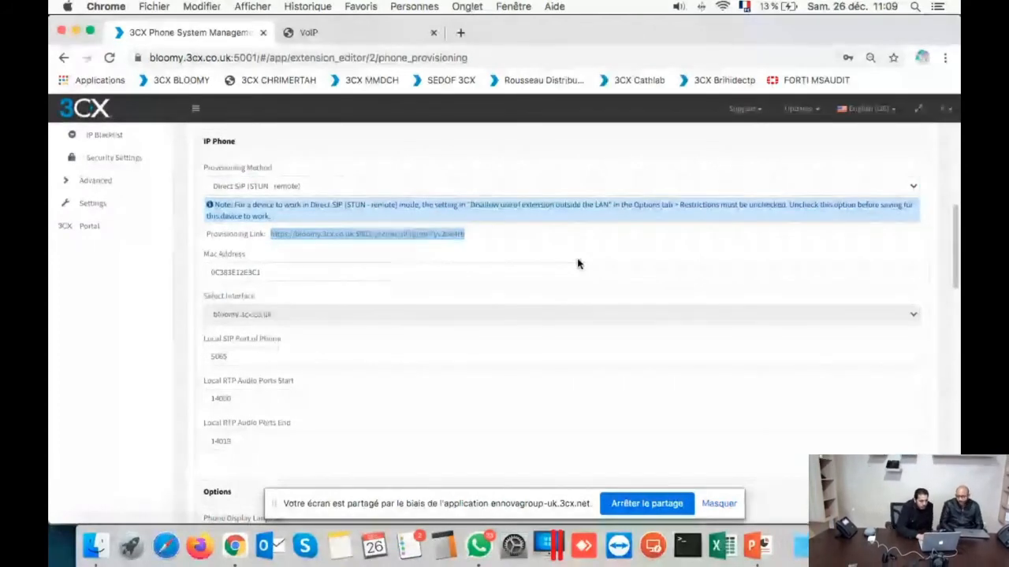
scroll(577, 263, "up", 9)
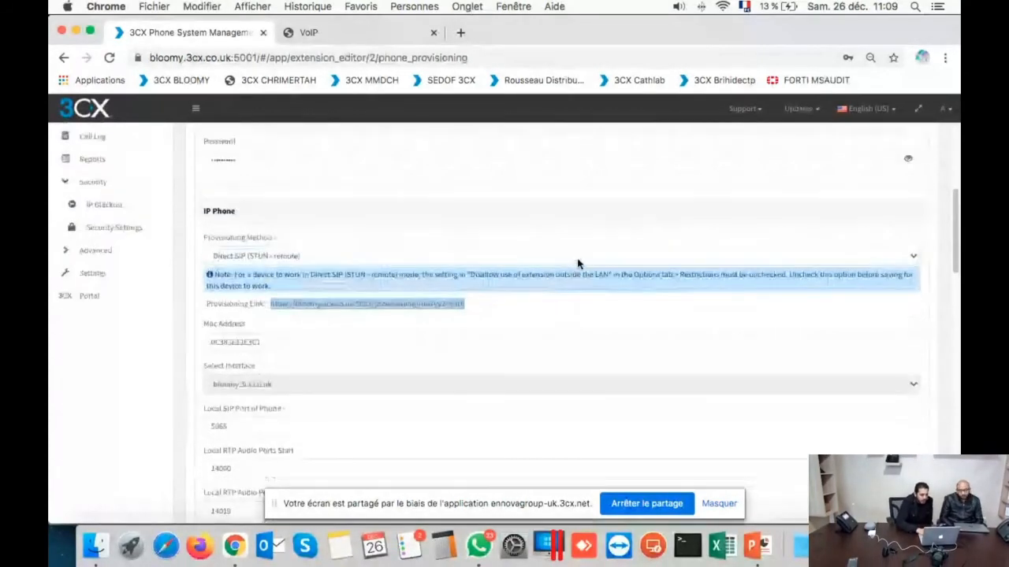
scroll(578, 263, "up", 1)
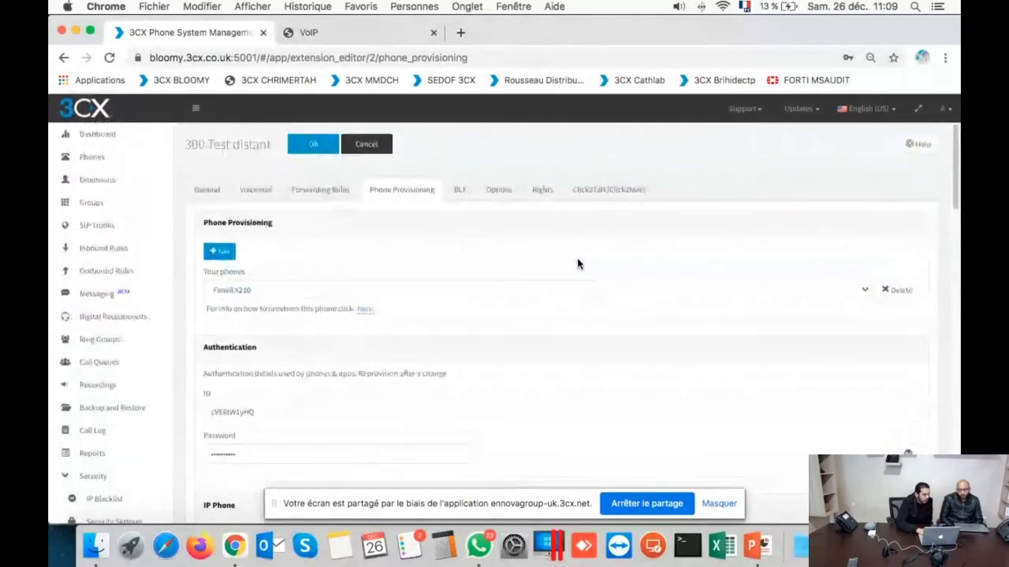
left_click(321, 148)
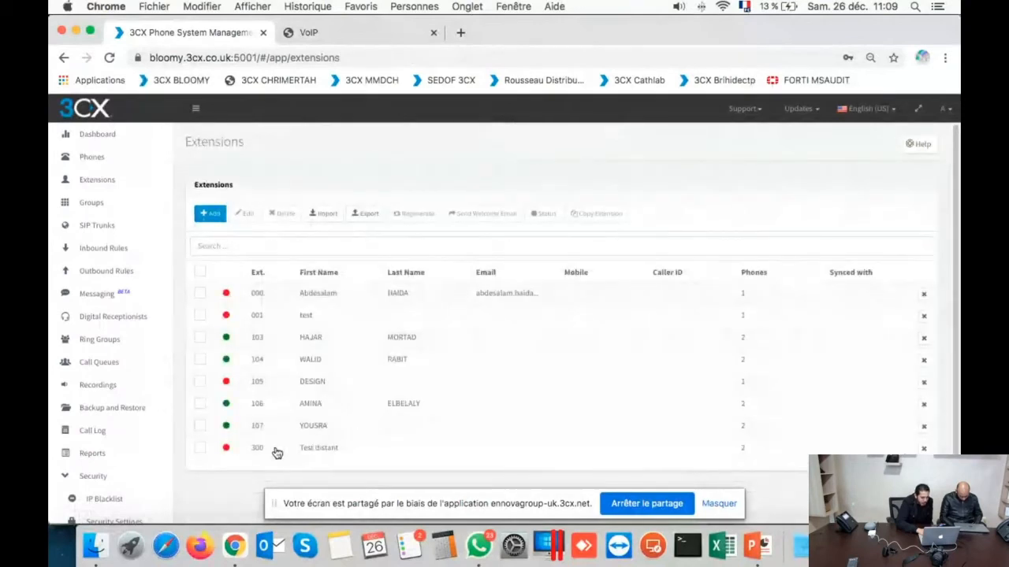
Step: Uncheck 'Disallow use of extension outside the LAN' for extension 300 Test distant and save it
double_click(274, 449)
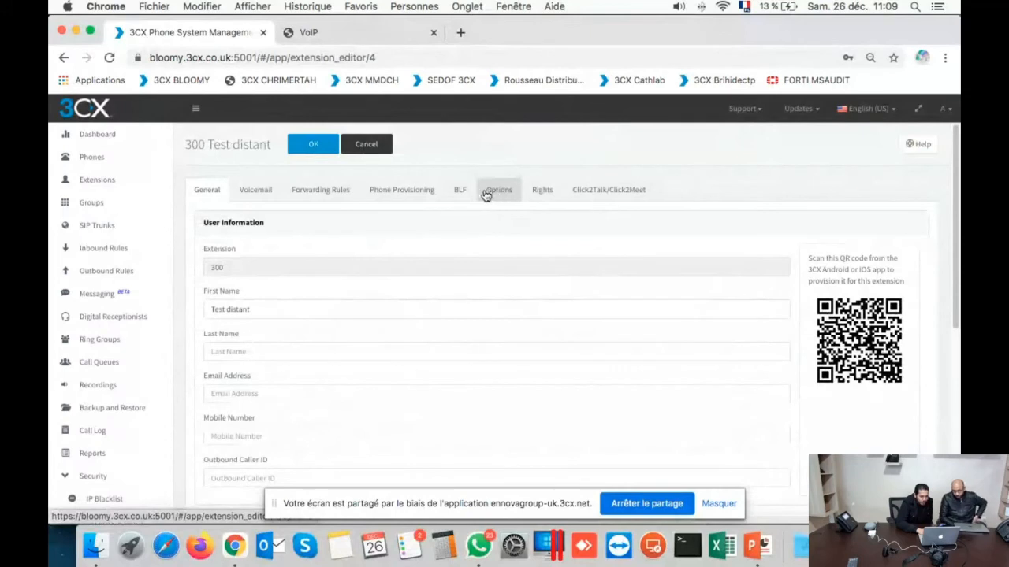
left_click(428, 187)
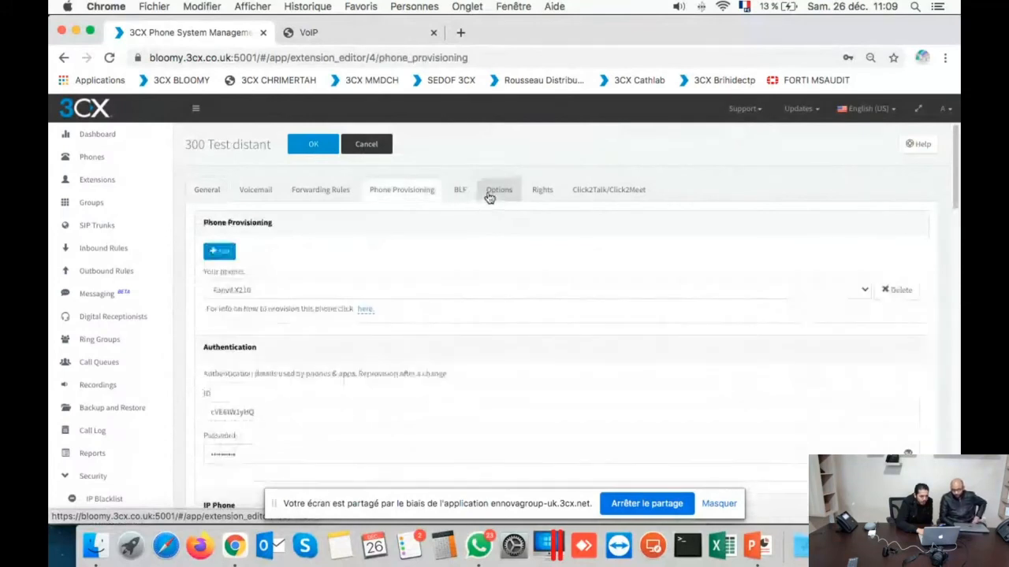
left_click(488, 199)
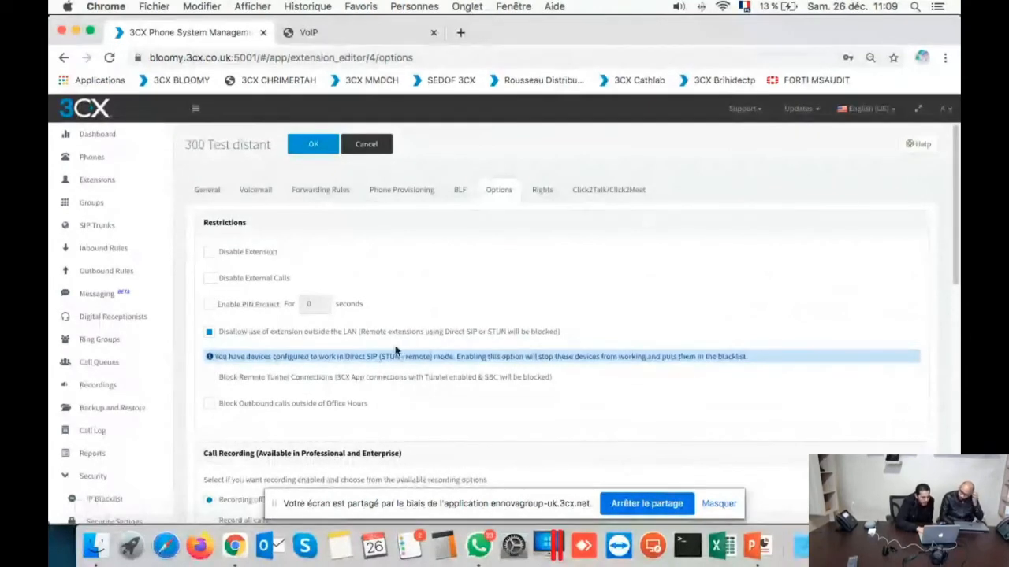
left_click(210, 332)
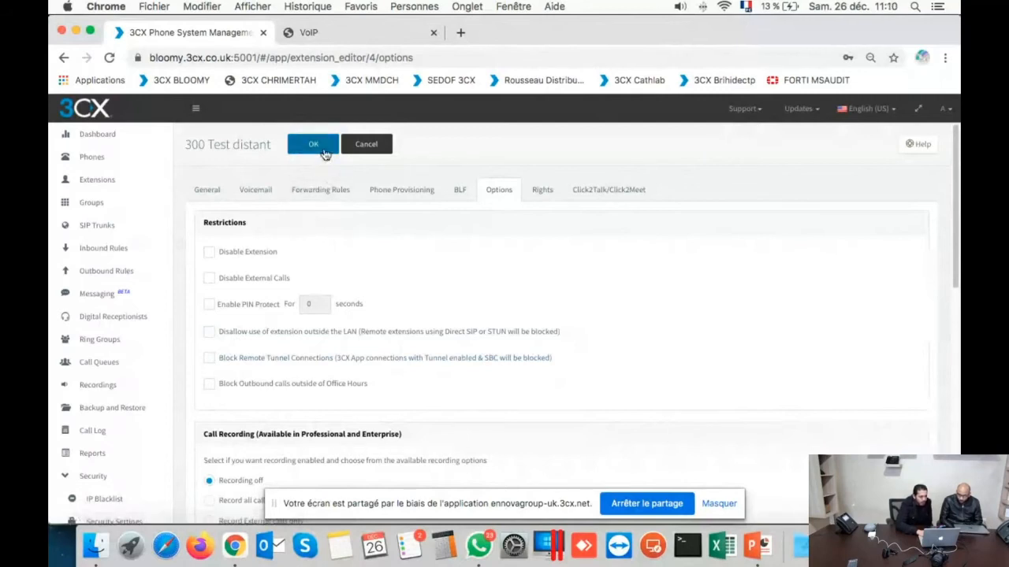
scroll(381, 299, "down", 2)
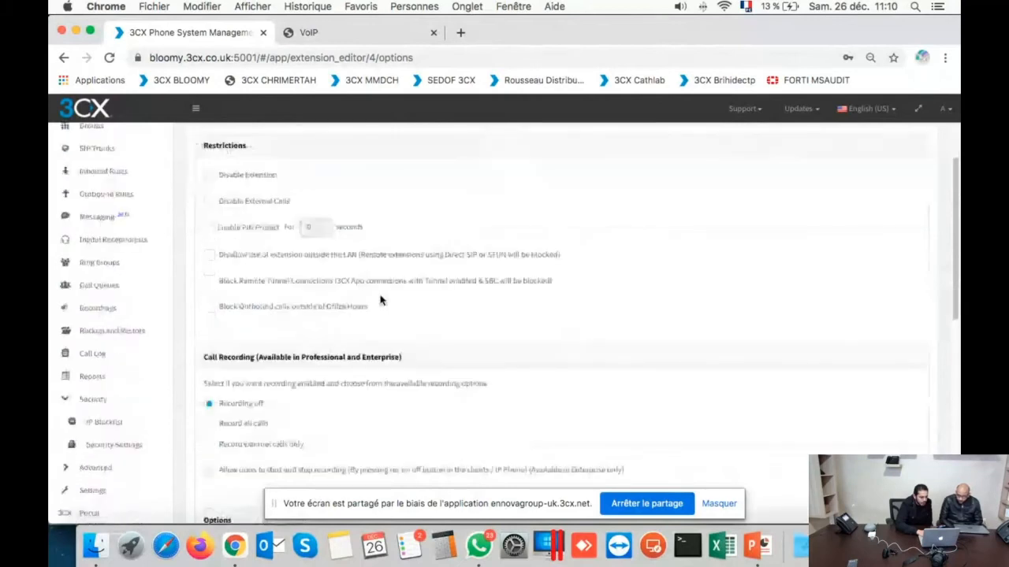
scroll(380, 300, "up", 2)
left_click(315, 145)
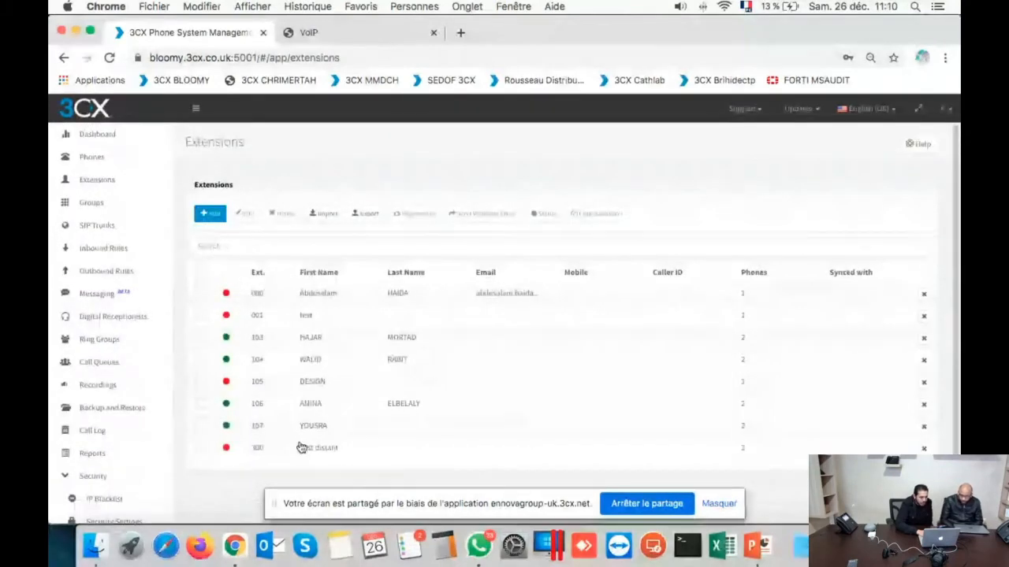
Step: Copy extension 300's phone provisioning link address, close the extension, and bring up the Fanvil X210 page
double_click(305, 448)
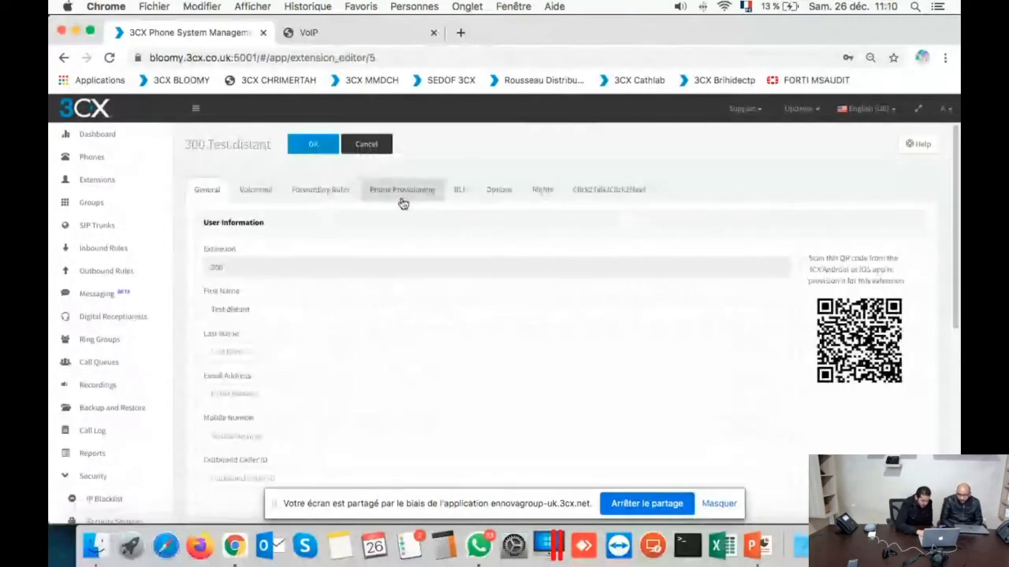
left_click(415, 196)
scroll(410, 366, "down", 10)
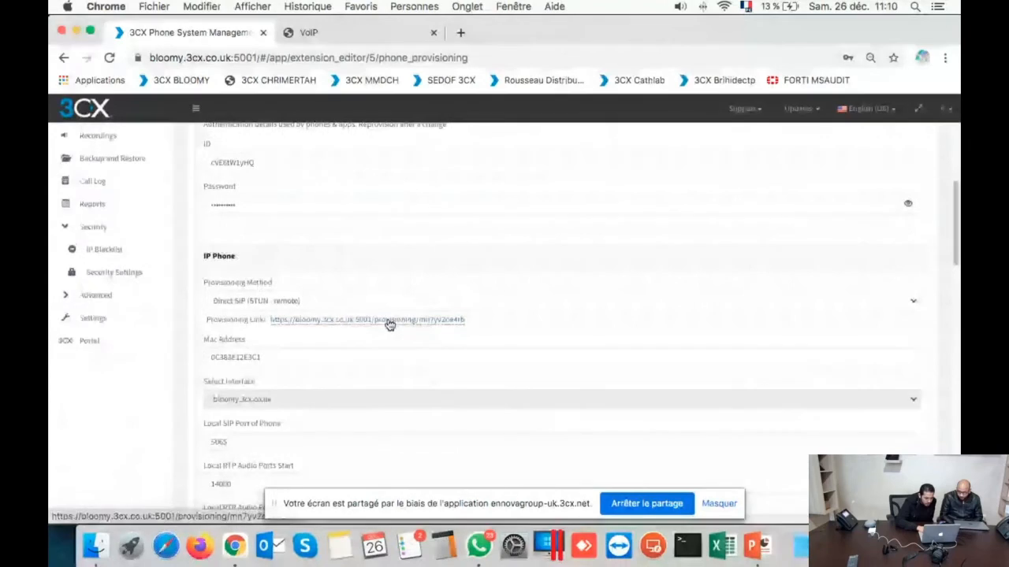
right_click(389, 325)
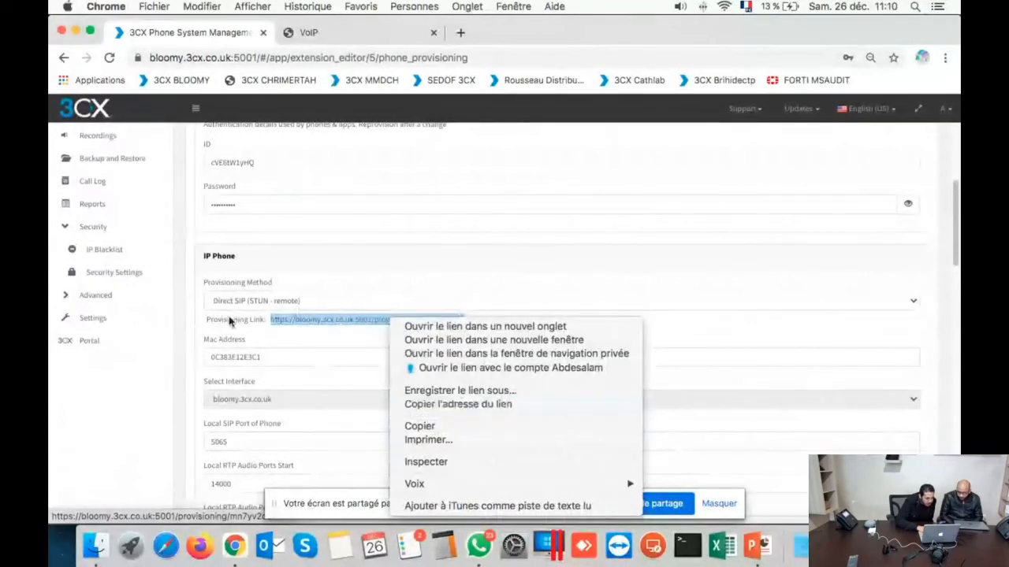
left_click(470, 403)
scroll(410, 225, "up", 5)
left_click(319, 148)
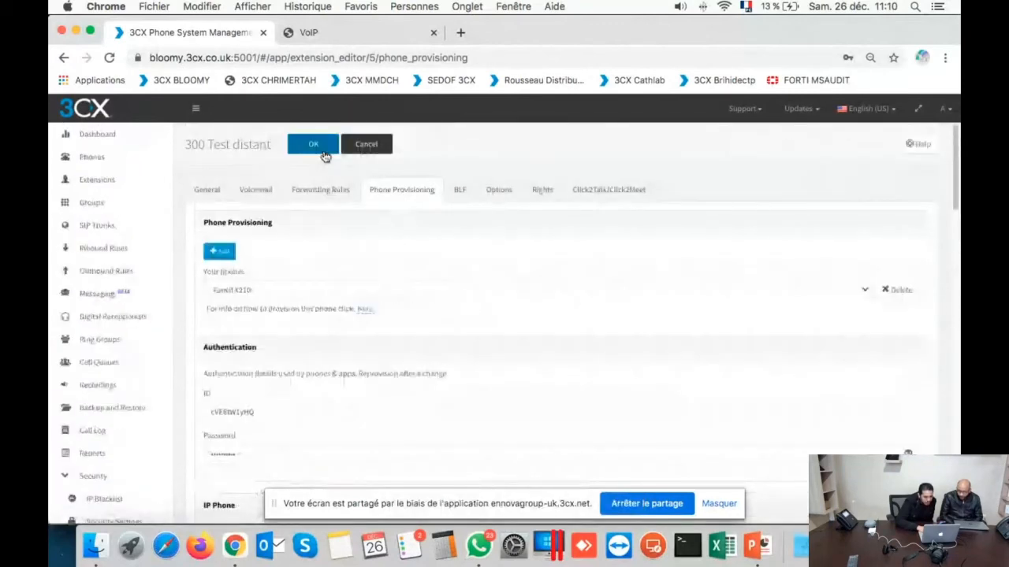
left_click(326, 35)
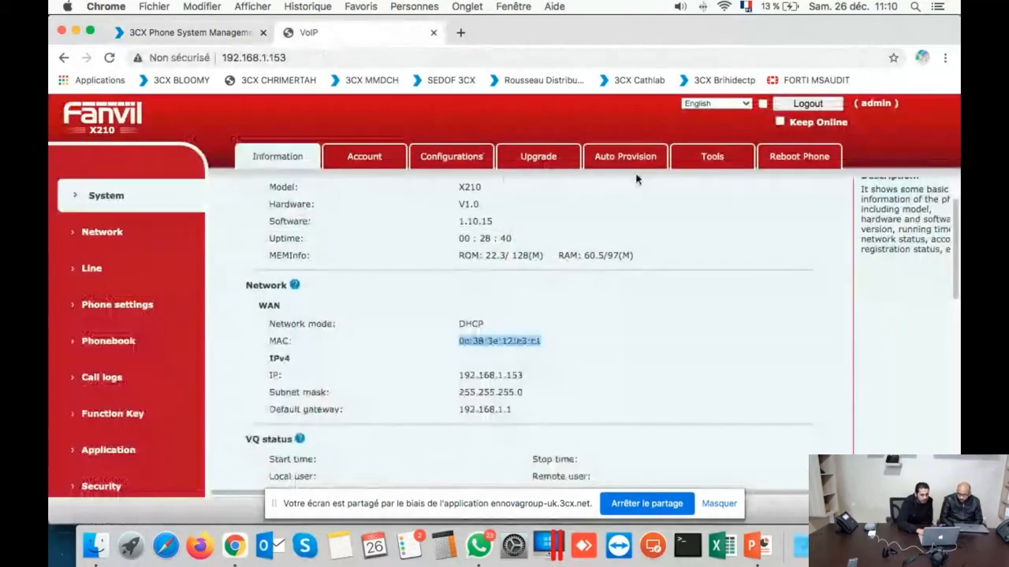
Step: Replace the static provisioning server address 0.0.0.0 with the copied 3CX provisioning link
left_click(650, 158)
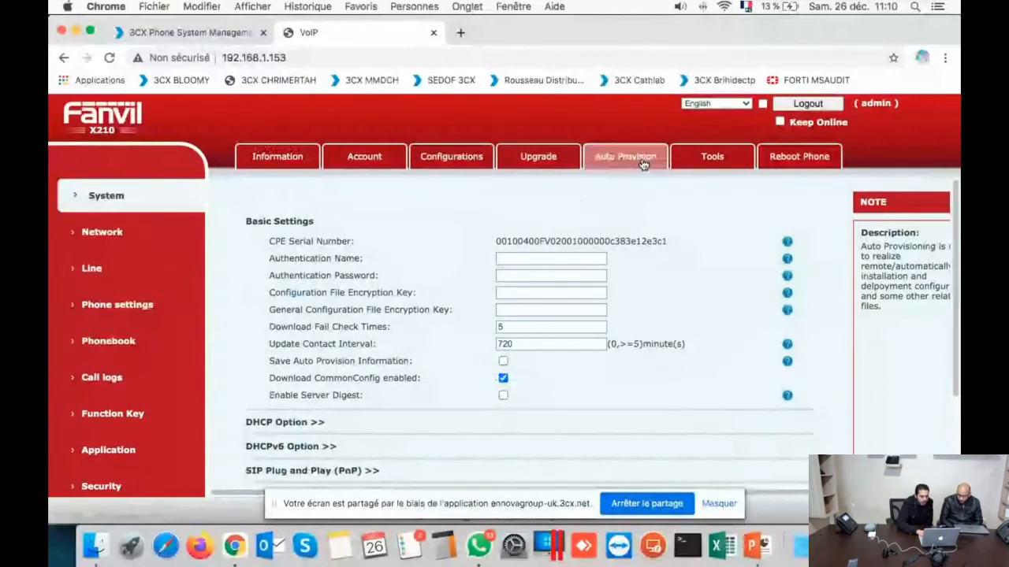
scroll(621, 235, "down", 2)
scroll(622, 236, "down", 3)
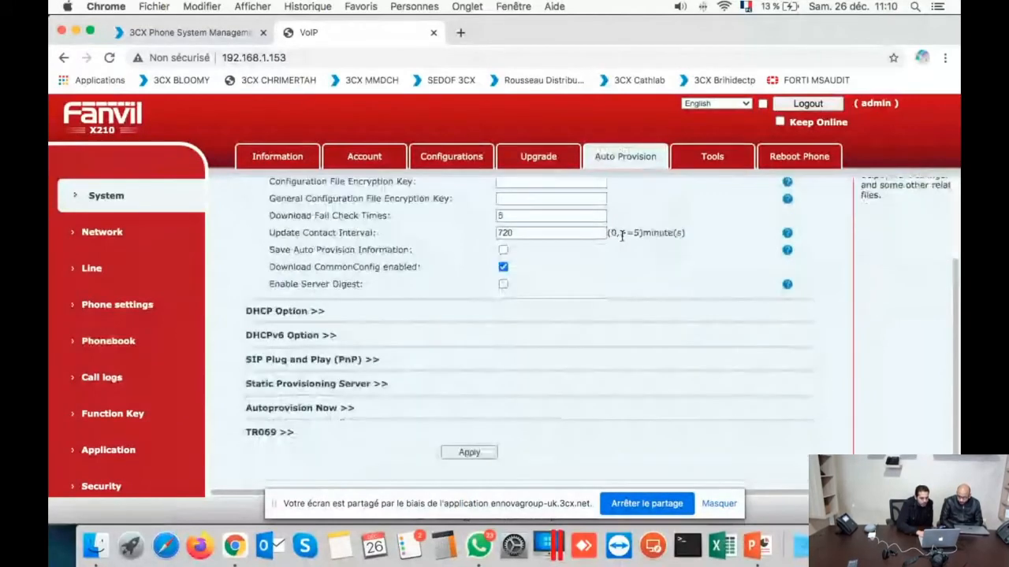
left_click(371, 372)
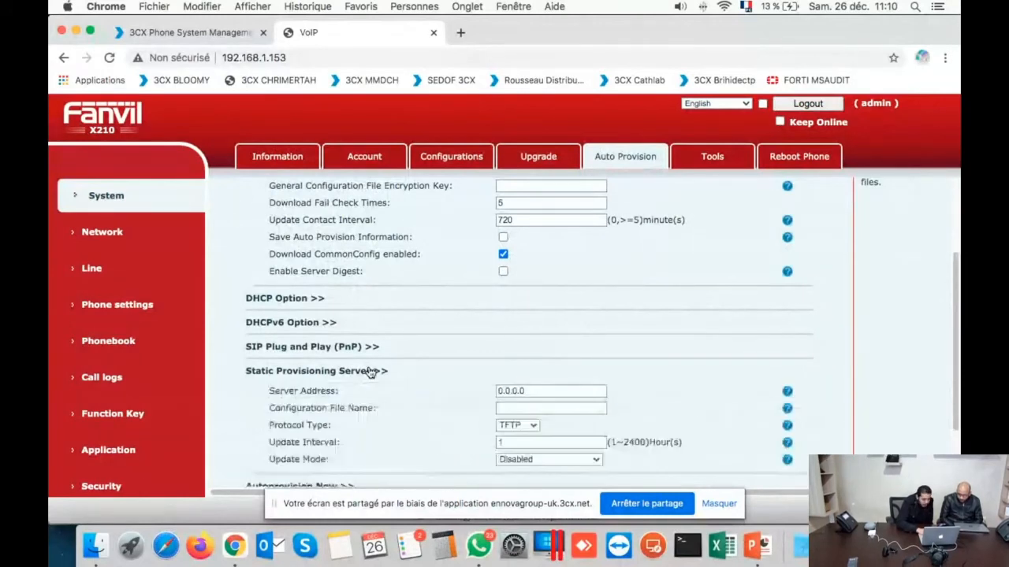
scroll(443, 383, "down", 3)
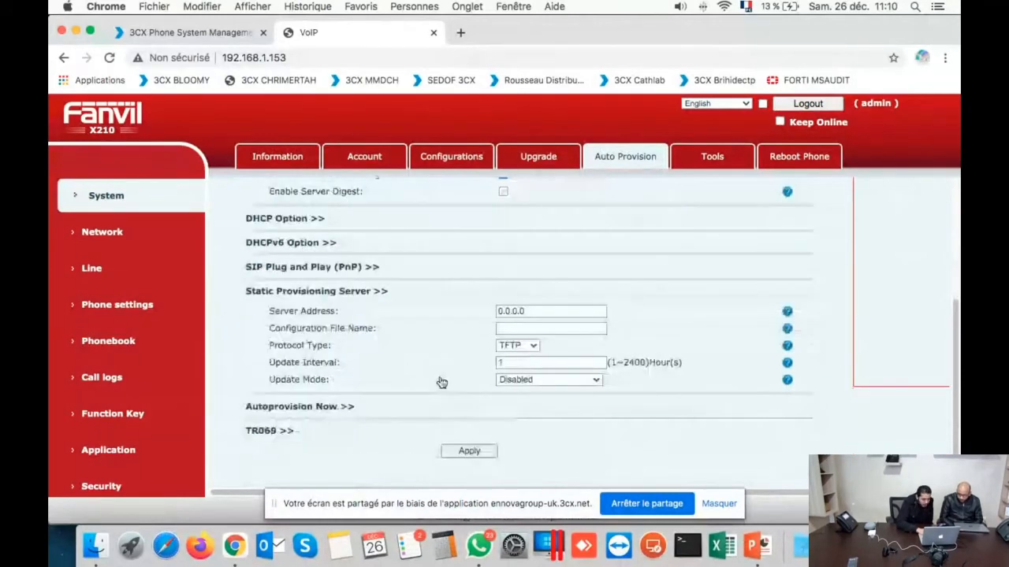
double_click(562, 311)
key("BackSpace")
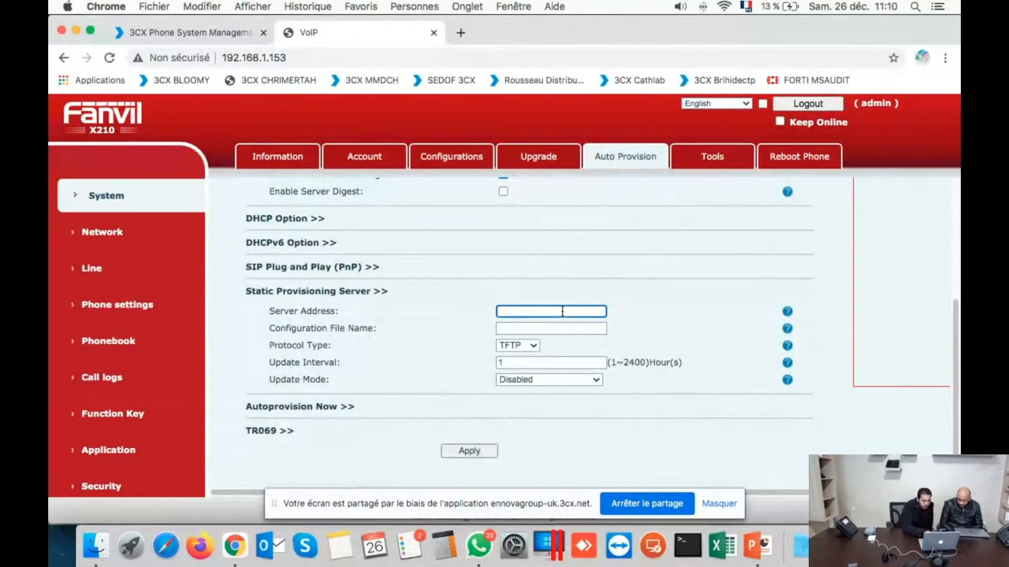
key("super+v")
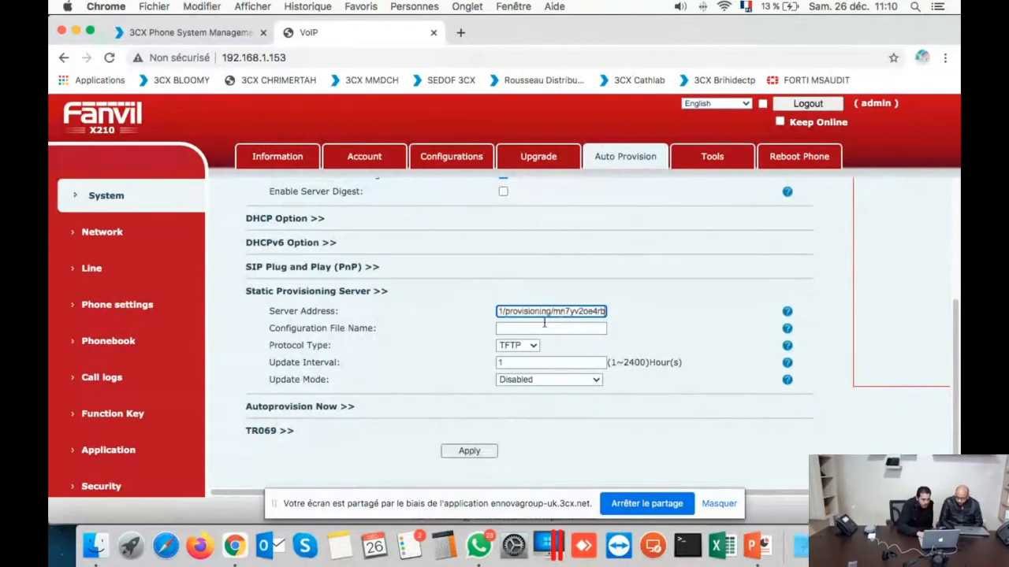
Step: Set the static provisioning protocol type to HTTPS and apply the settings
left_click(522, 345)
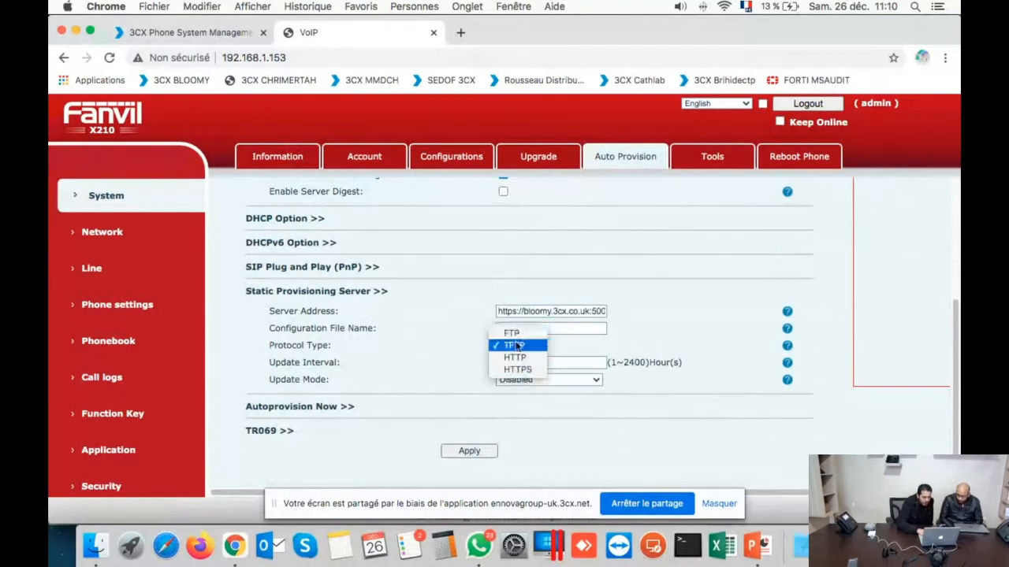
left_click(579, 347)
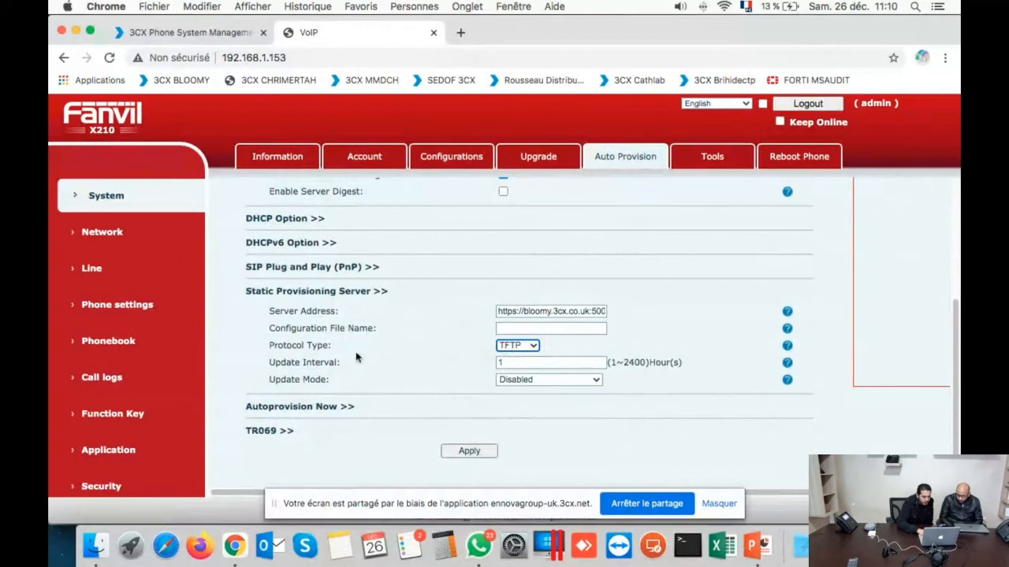
left_click(520, 346)
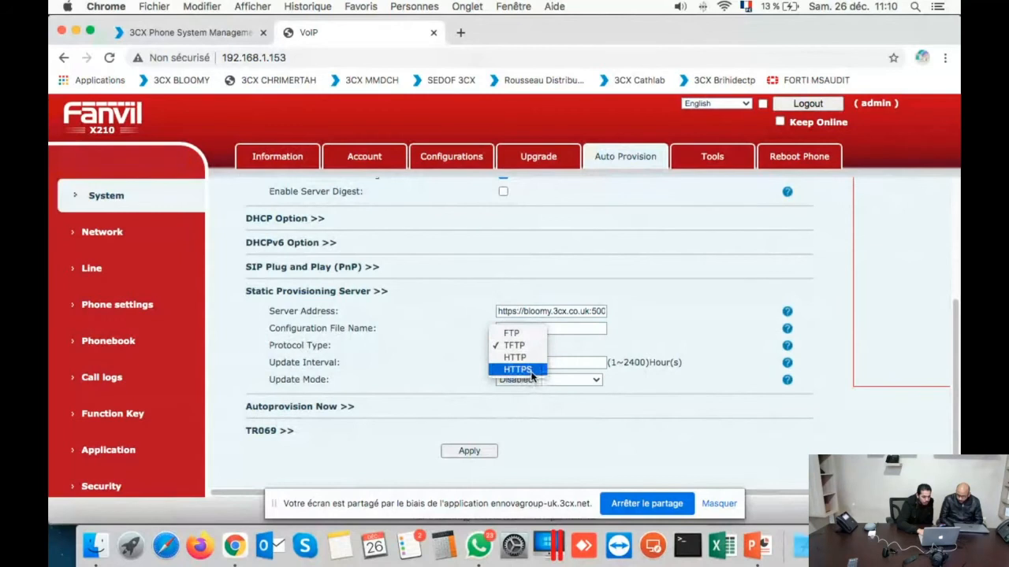
left_click(531, 373)
scroll(596, 376, "down", 1)
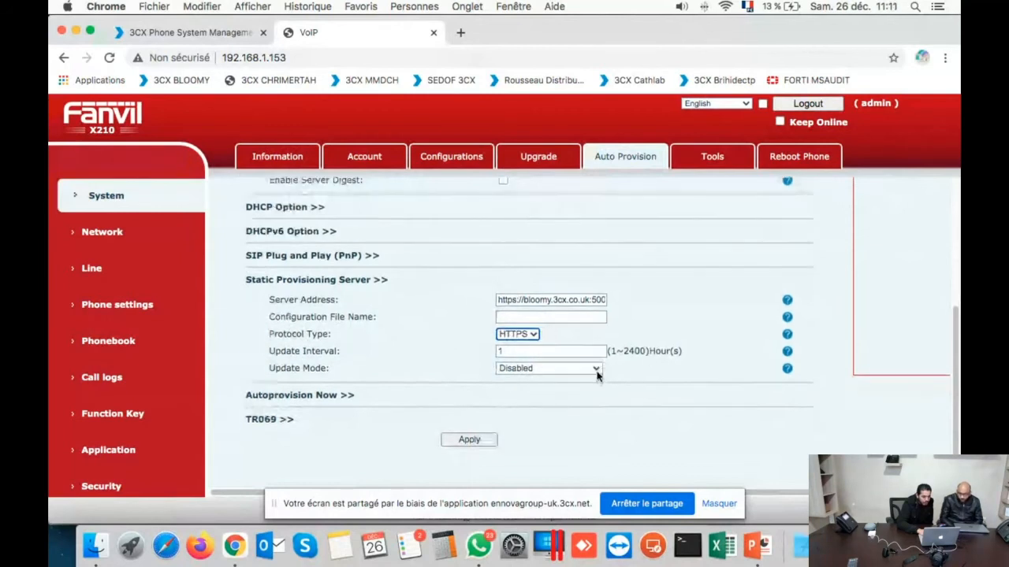
left_click(465, 446)
left_click(467, 442)
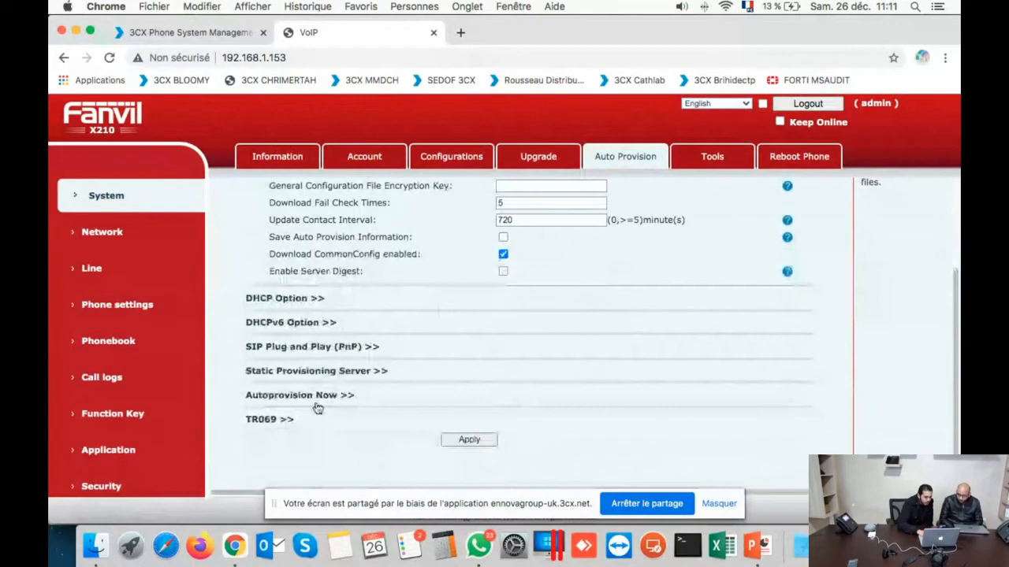
Step: Run Autoprovision Now on the Fanvil X210 and confirm the warning
left_click(322, 395)
scroll(427, 406, "down", 1)
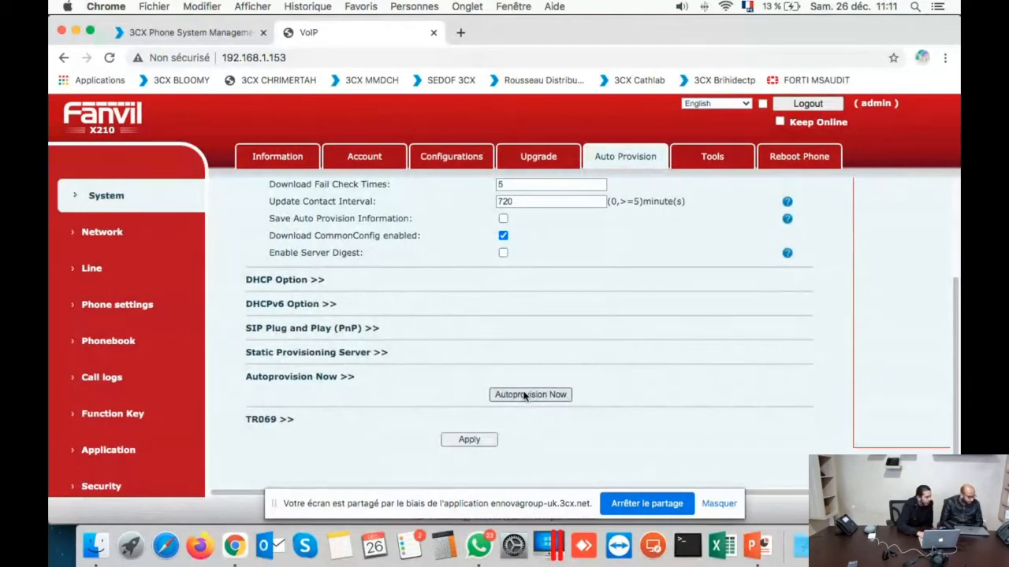
left_click(524, 396)
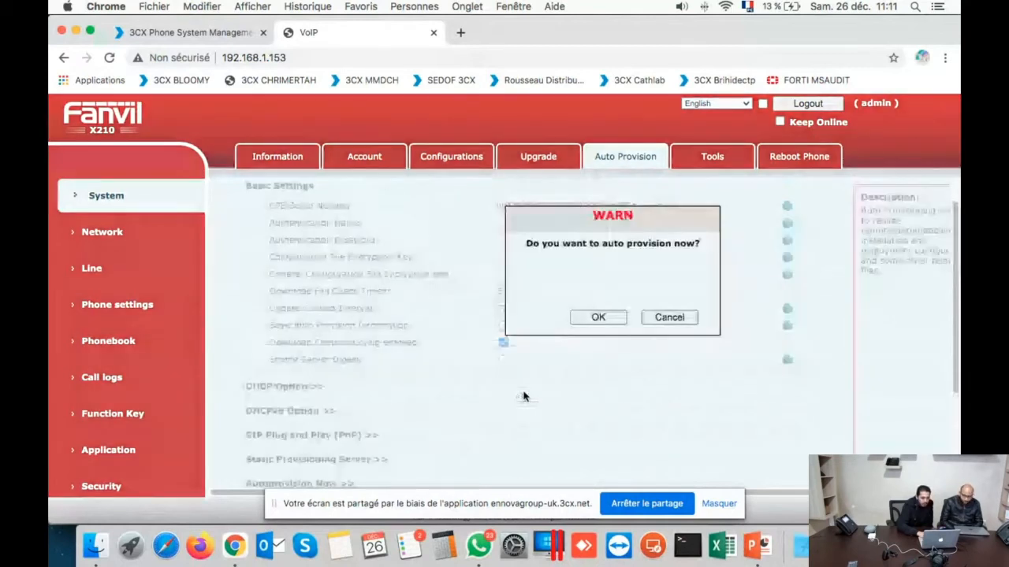
left_click(597, 319)
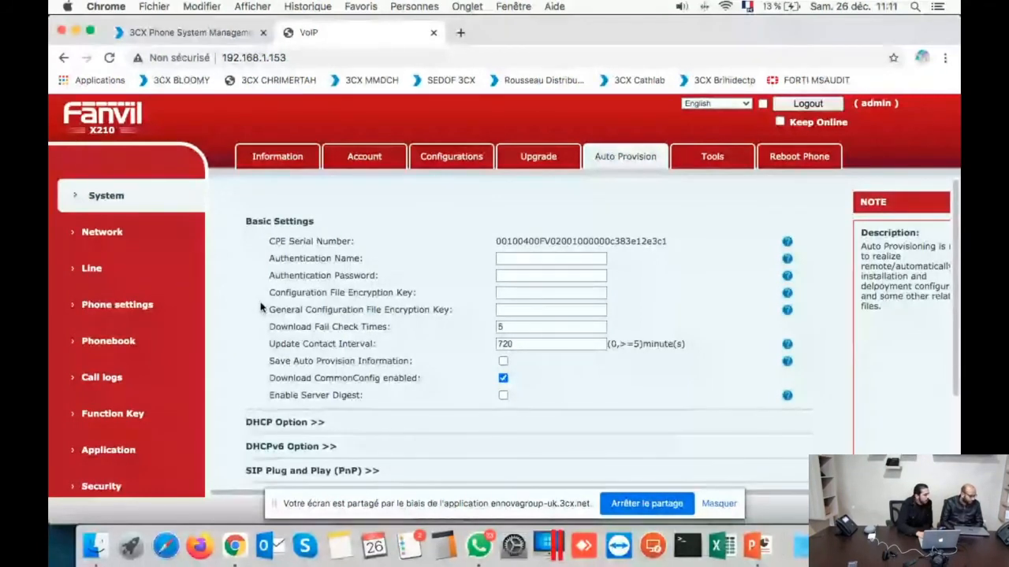
scroll(261, 311, "down", 3)
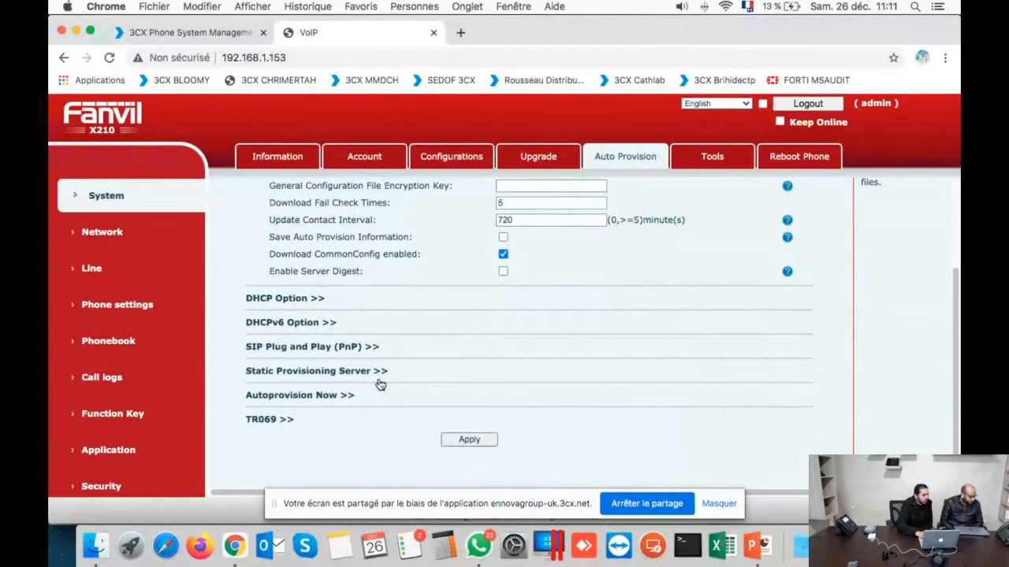
Step: After glancing at the 3CX console, run Autoprovision Now again and confirm it
left_click(214, 40)
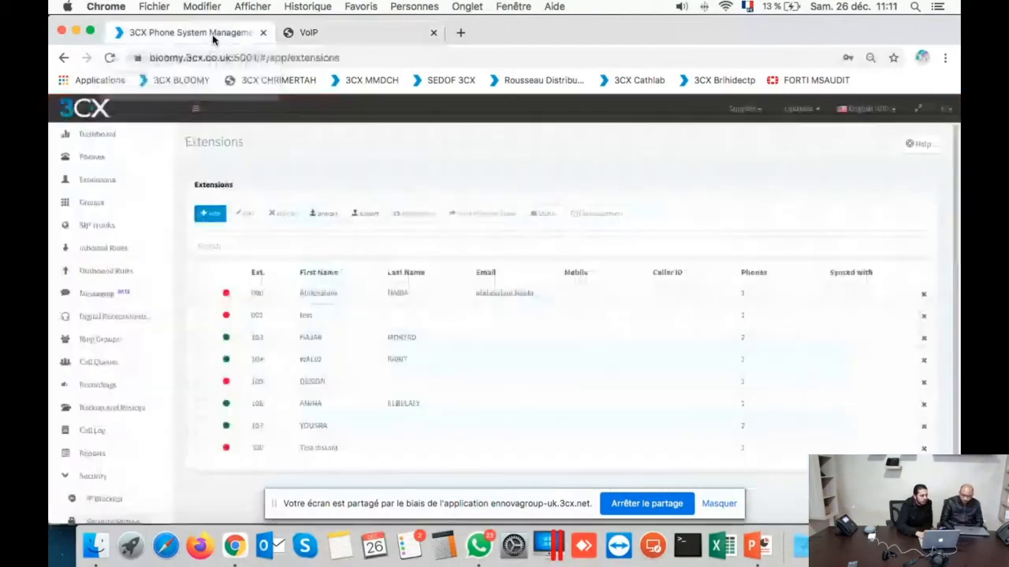
left_click(337, 38)
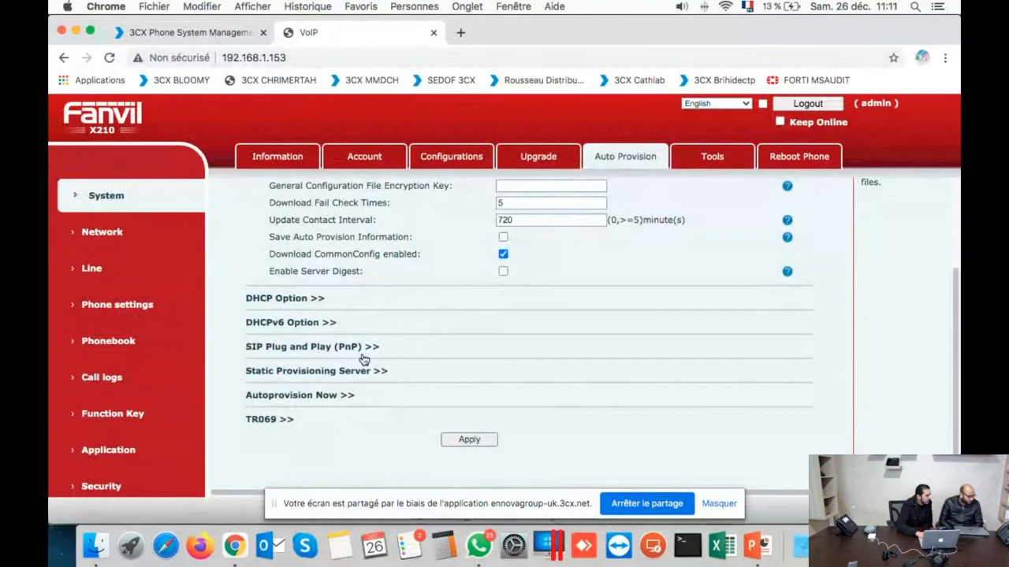
left_click(335, 397)
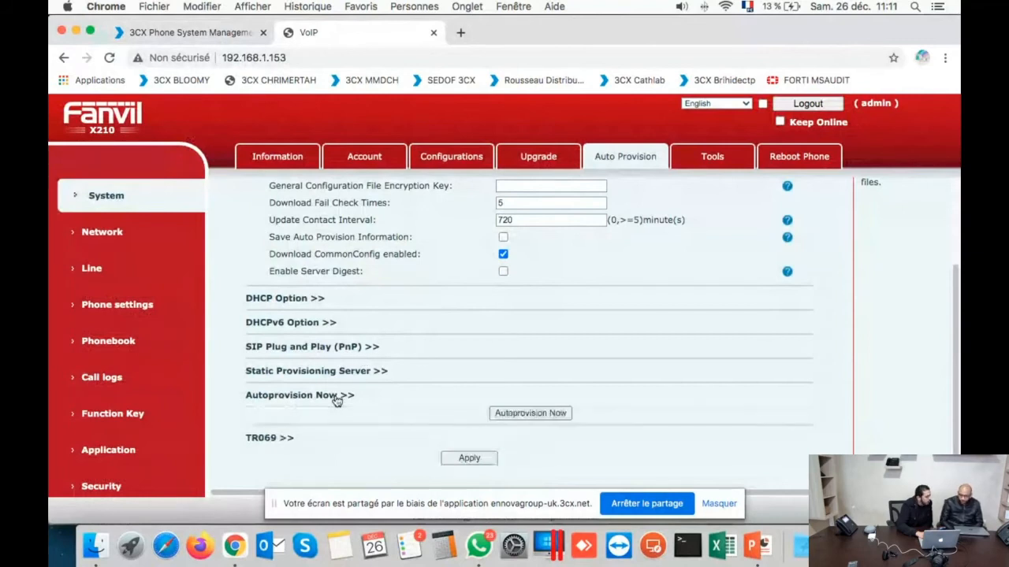
scroll(460, 408, "down", 1)
left_click(532, 397)
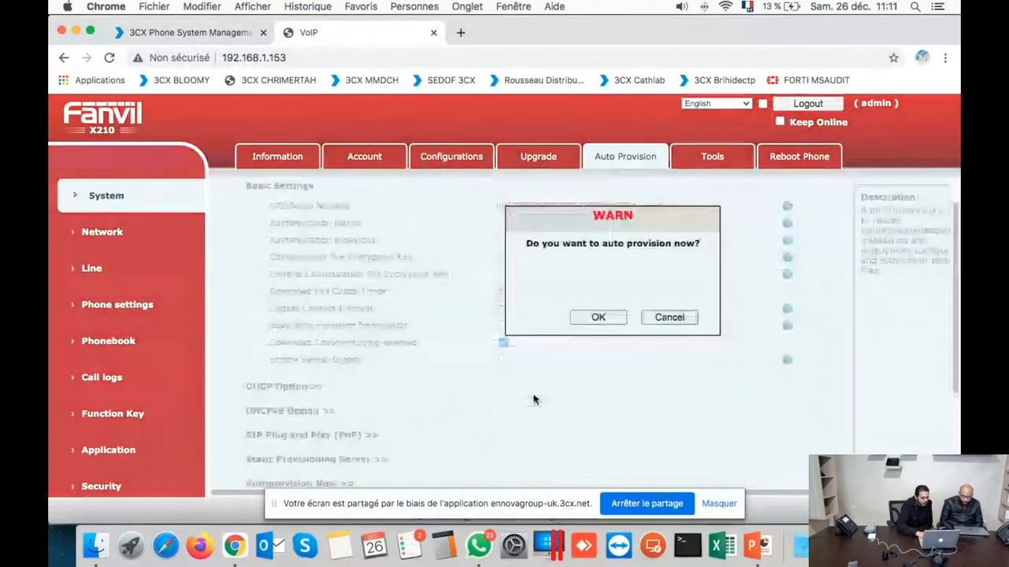
left_click(599, 318)
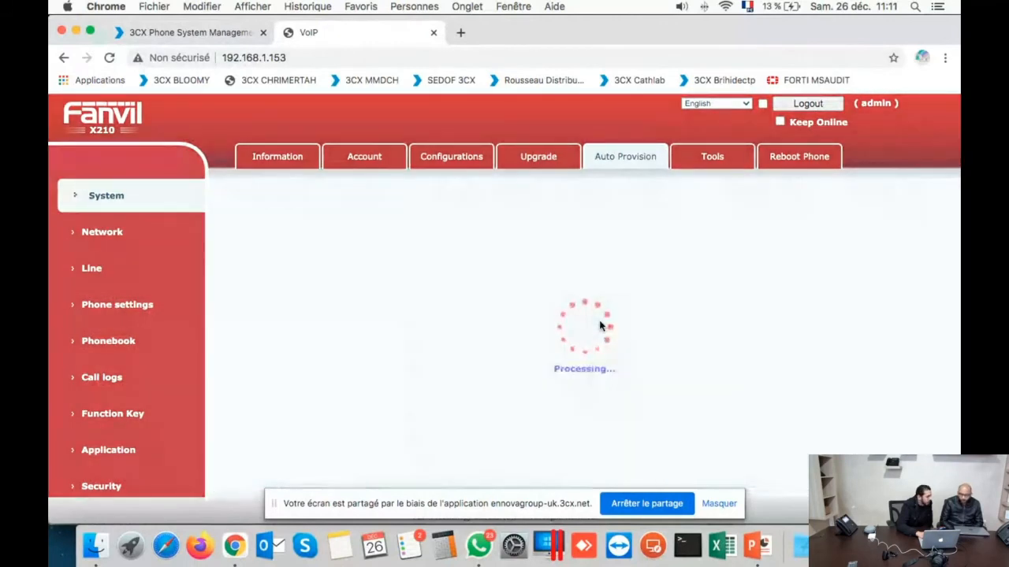
scroll(600, 322, "down", 3)
scroll(600, 322, "up", 3)
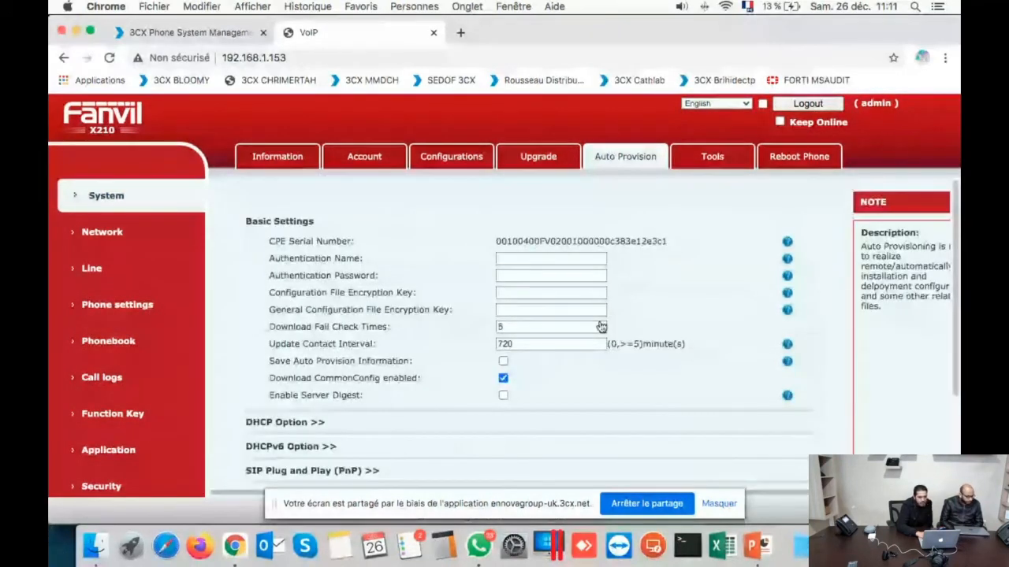
Step: Reboot the Fanvil X210 from its Reboot Phone page and confirm
left_click(834, 162)
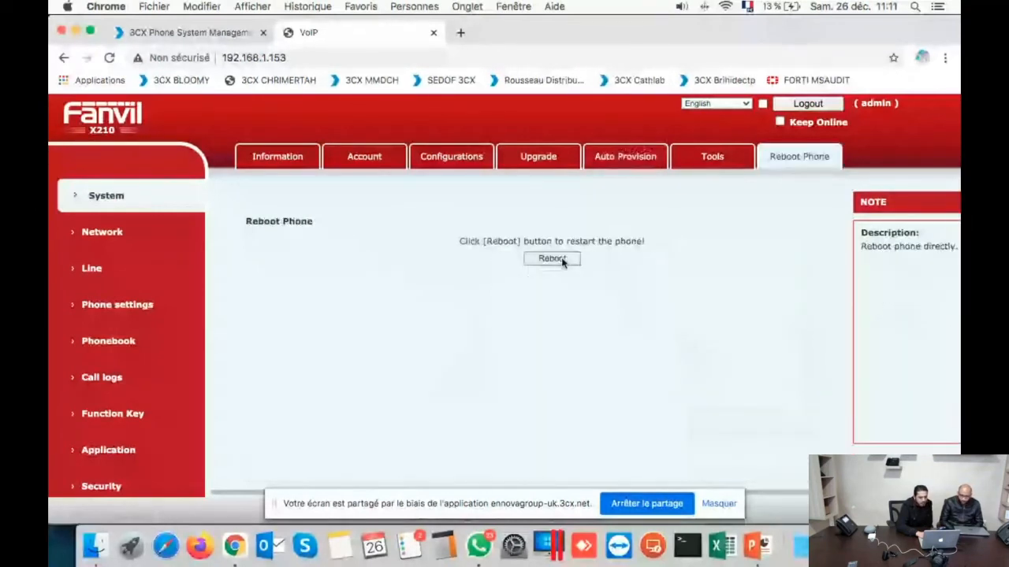
left_click(552, 259)
left_click(595, 281)
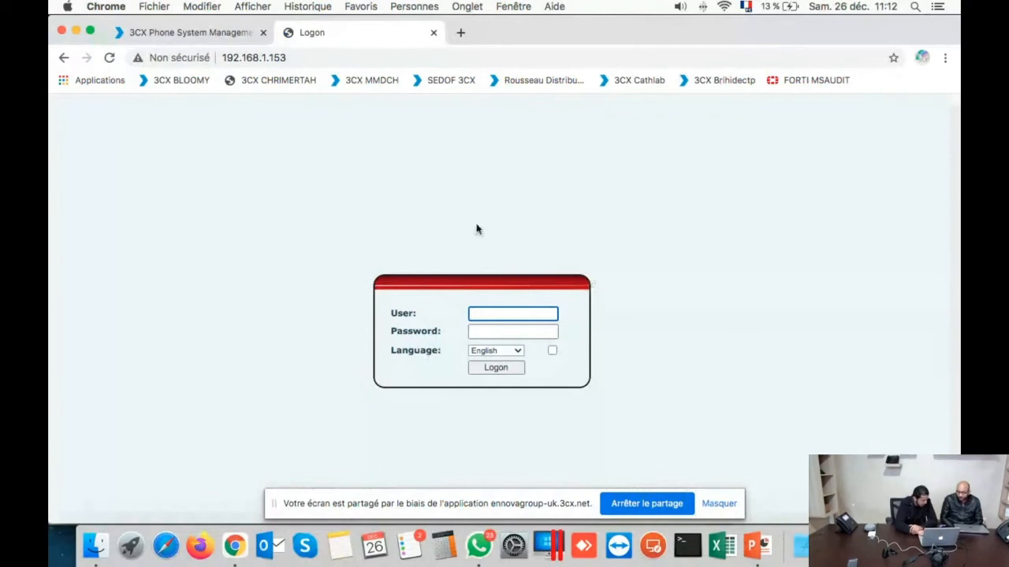
Step: Reload the 3CX console, check the Phones list, and return to the Extensions list
left_click(193, 34)
left_click(110, 60)
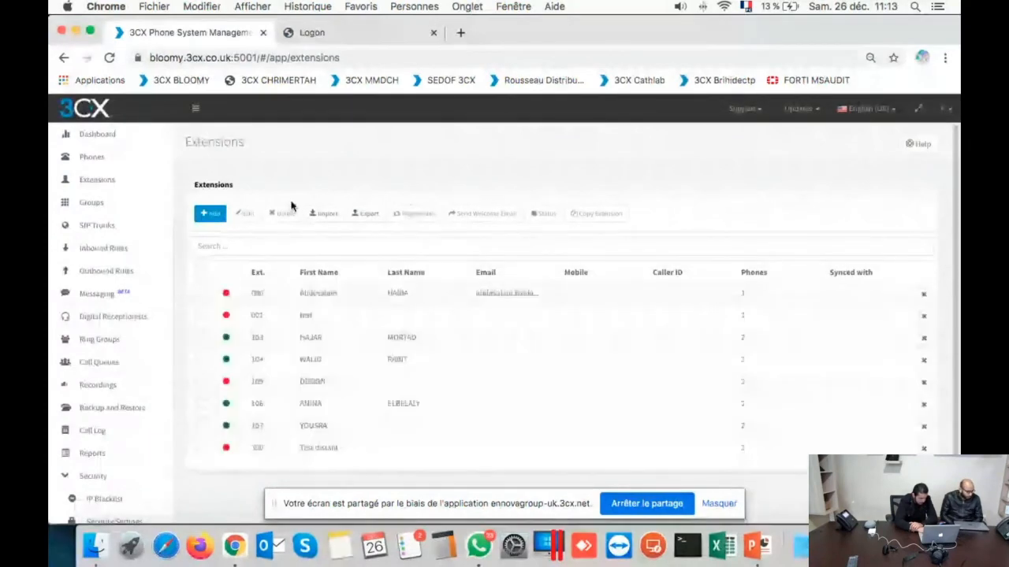
left_click(140, 157)
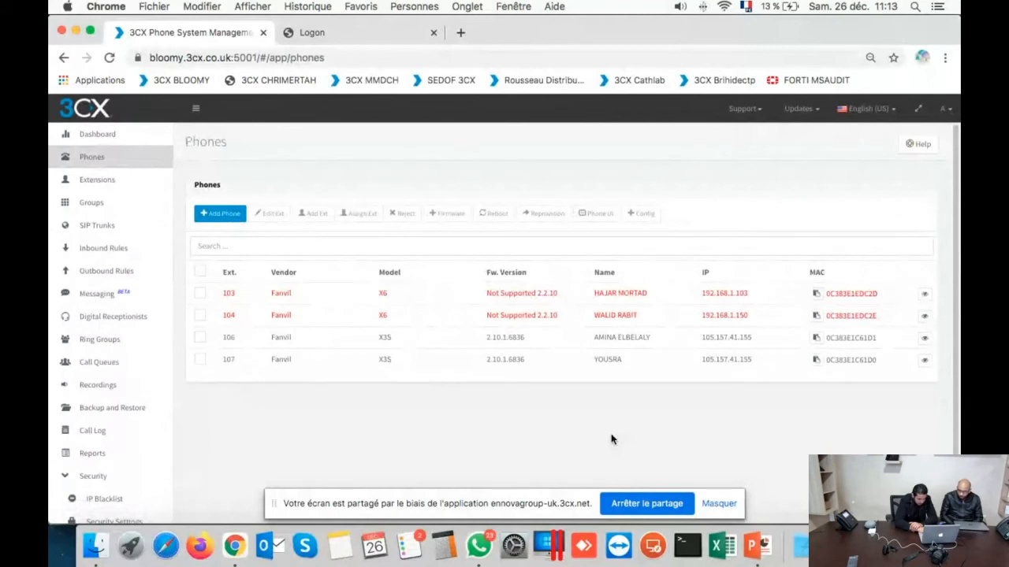
left_click(109, 189)
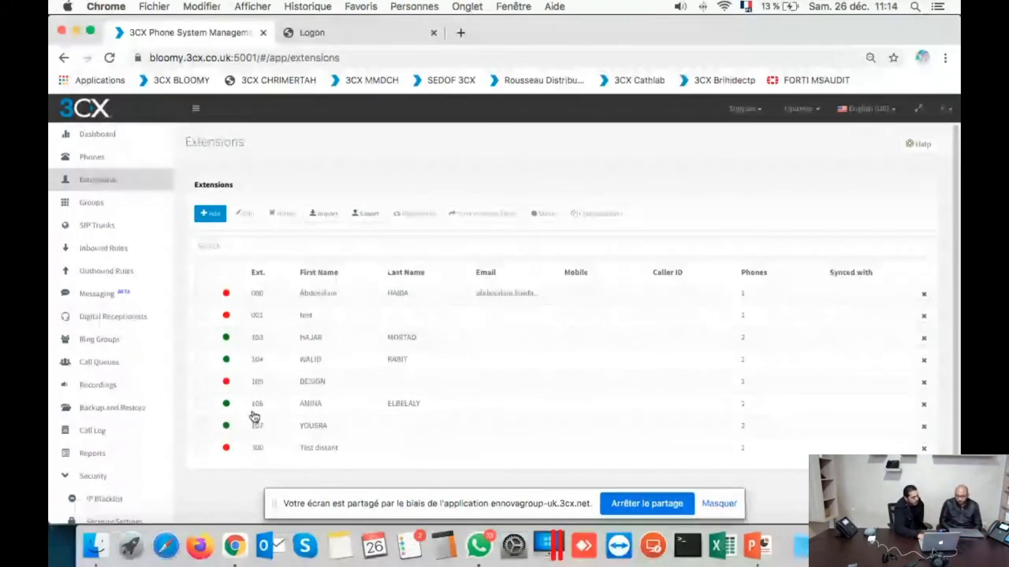
Step: Review extension 300's voicemail settings, close it with OK, and check the Phones list for its Fanvil X210
double_click(249, 449)
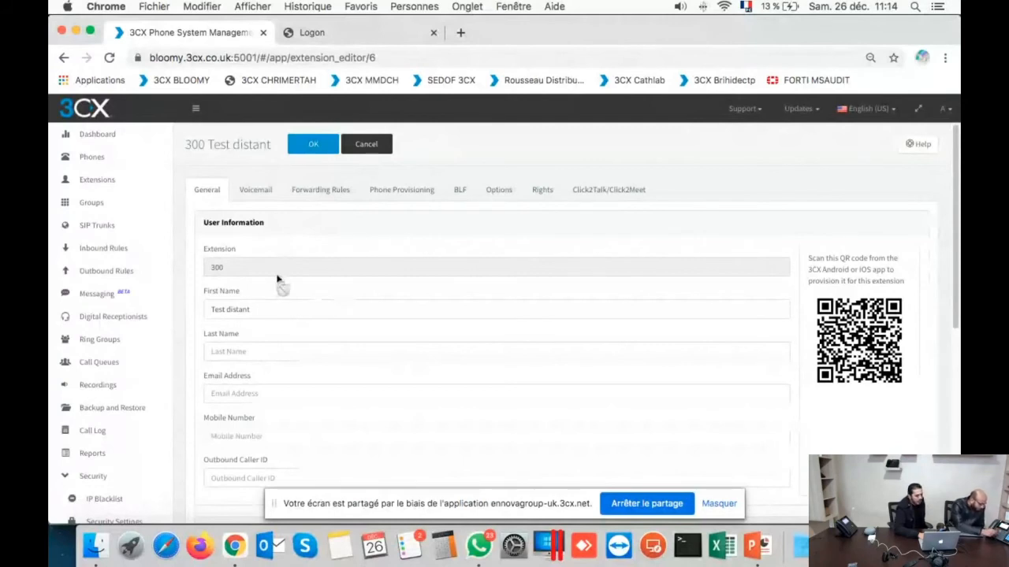
left_click(259, 195)
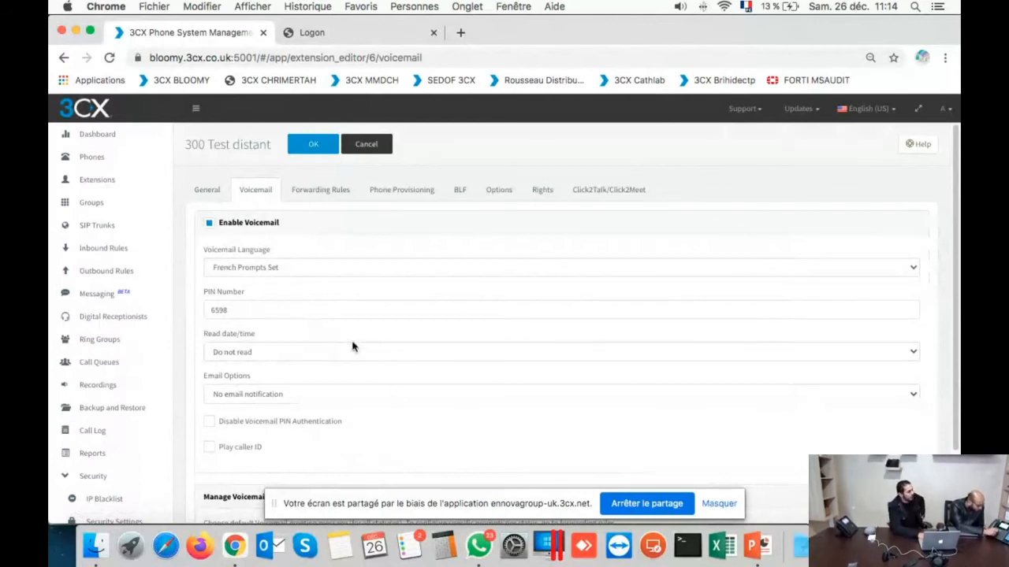
left_click(313, 150)
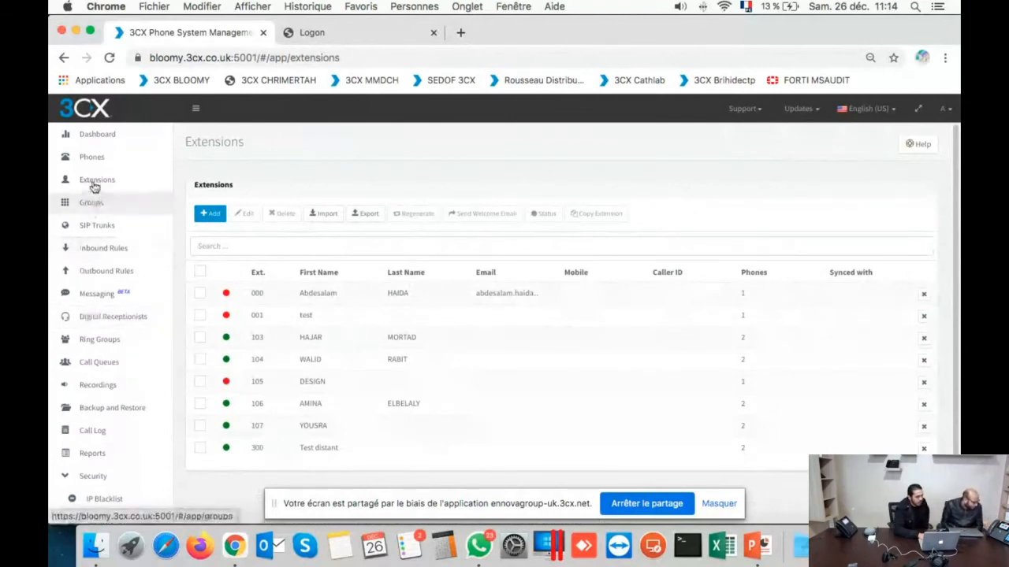
left_click(111, 160)
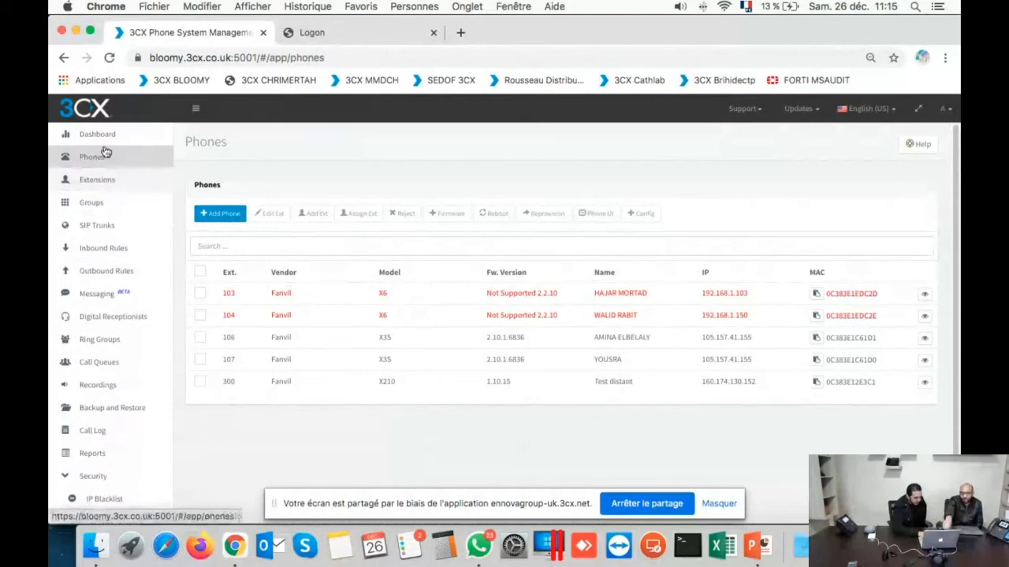
Step: Copy the Fanvil X210's admin password from its authentication details in the 3CX Phones list
left_click(317, 33)
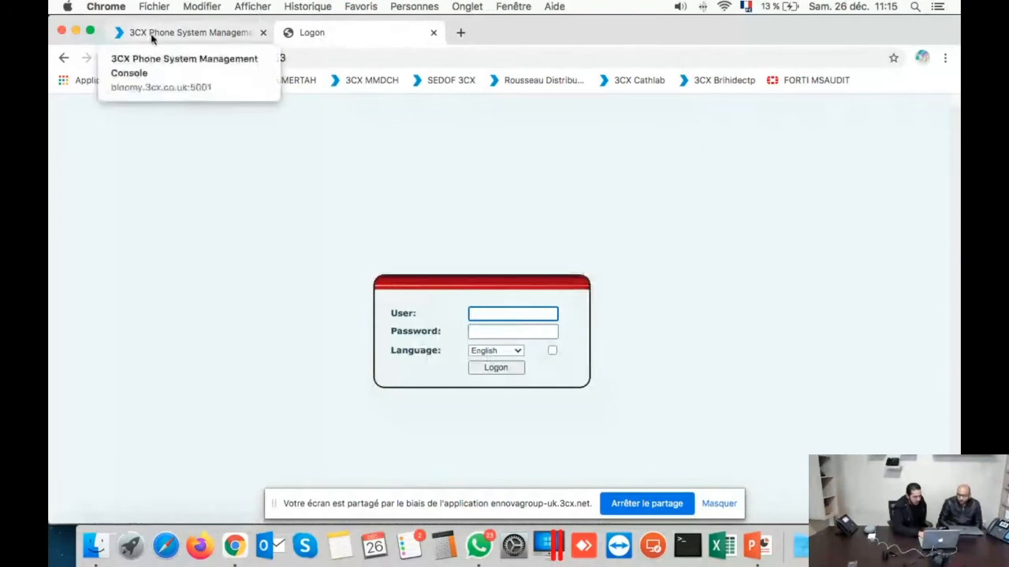
left_click(107, 59)
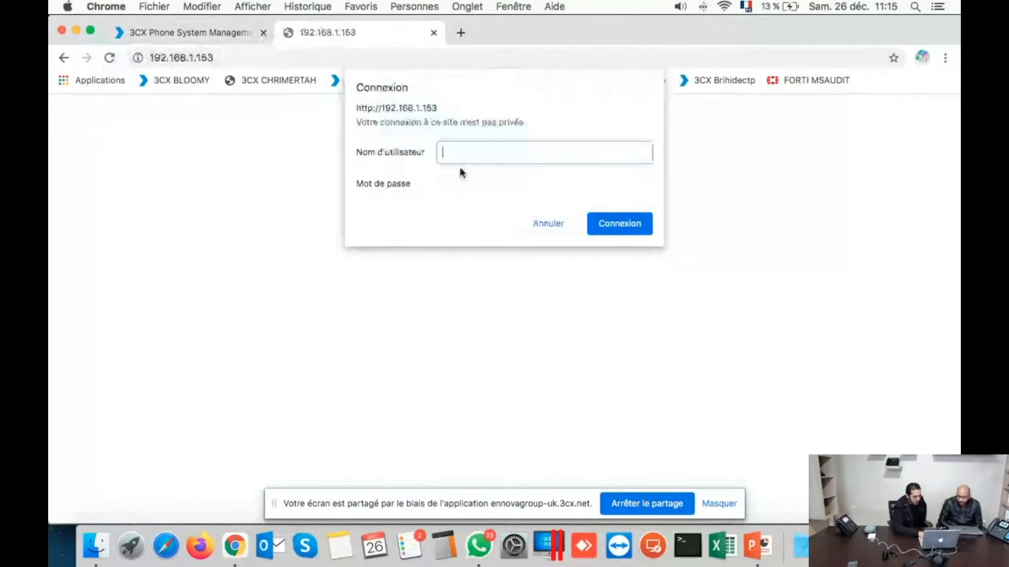
left_click(220, 35)
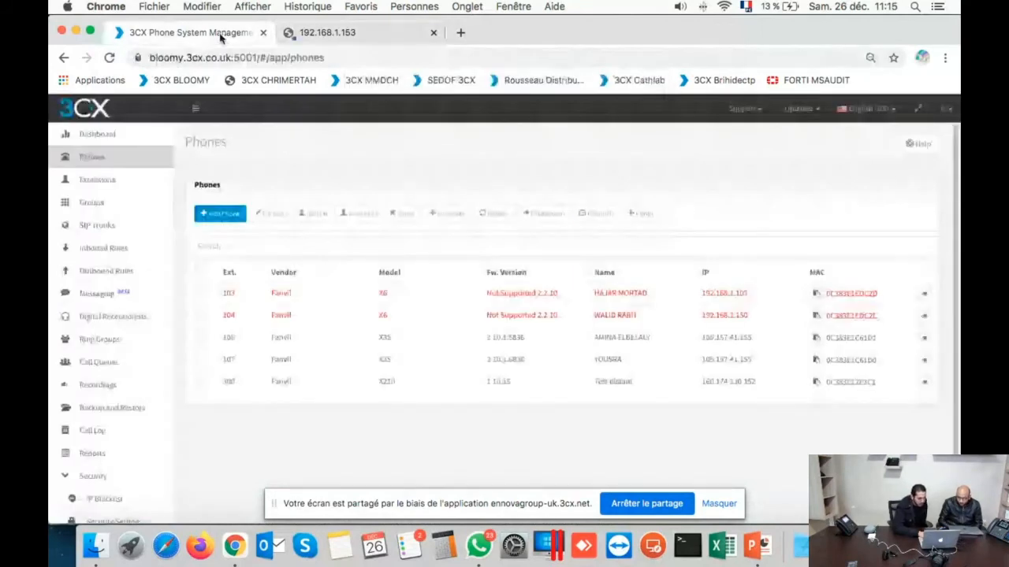
left_click(128, 137)
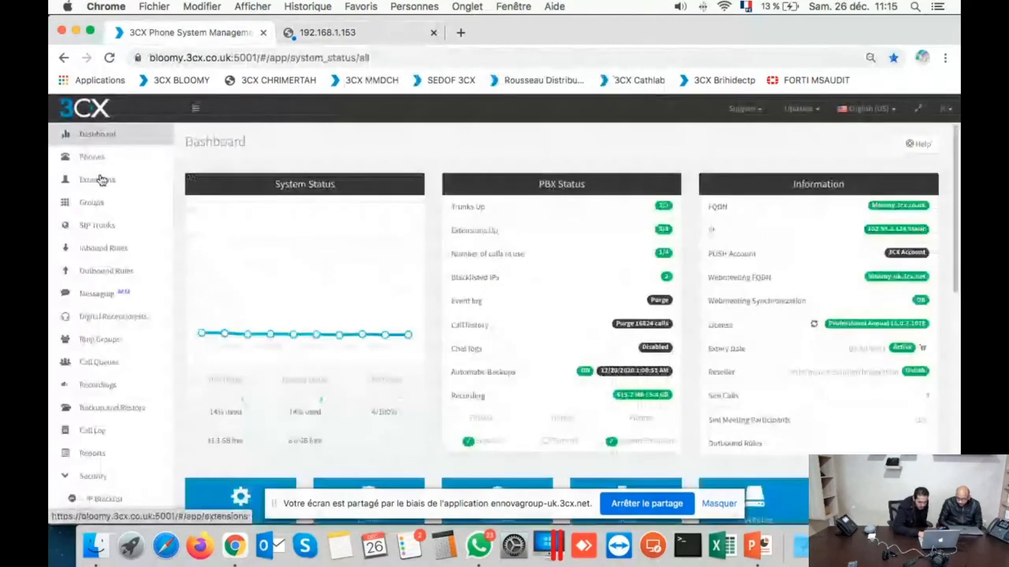
left_click(91, 157)
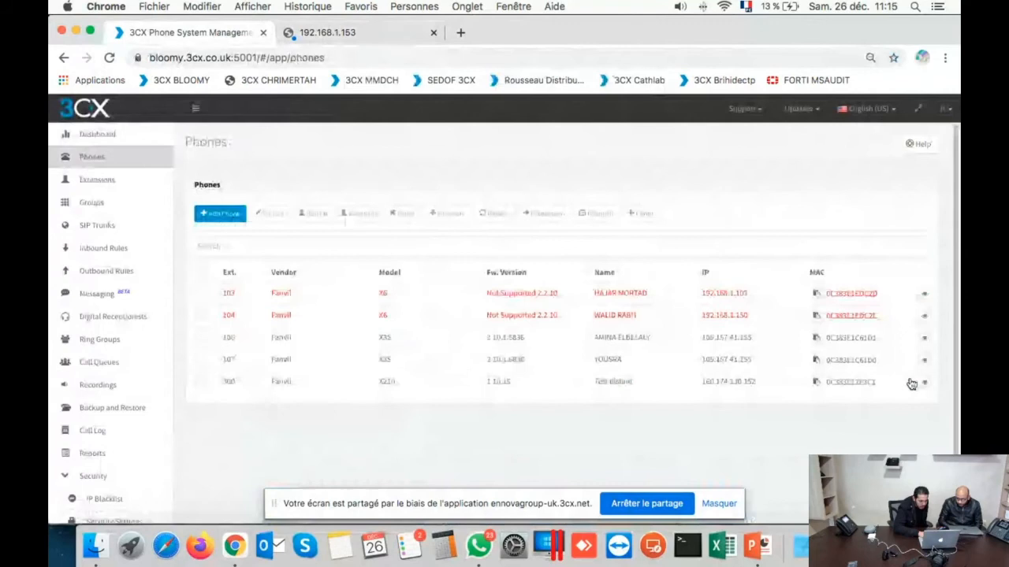
left_click(912, 384)
left_click(516, 209)
left_click(653, 281)
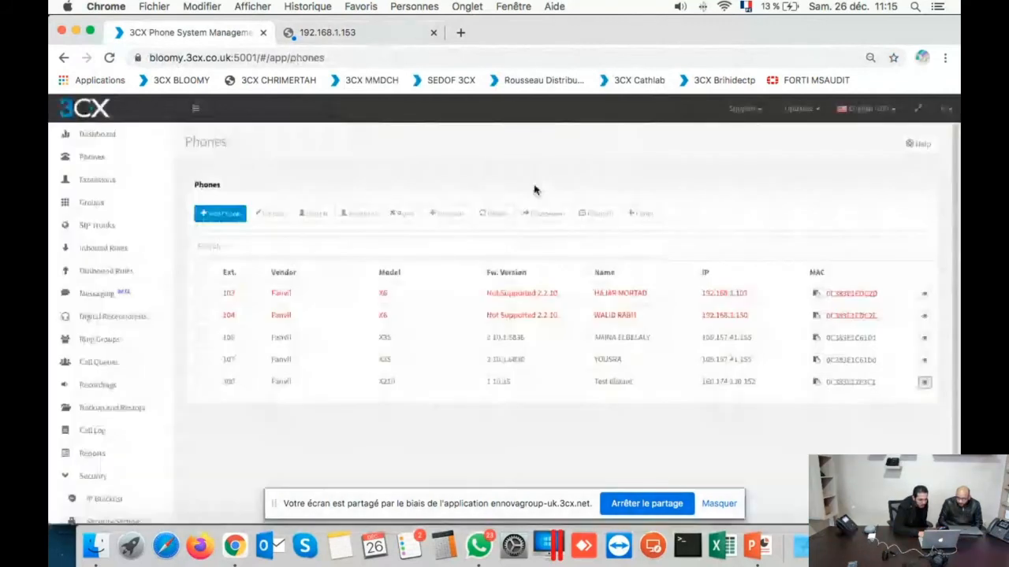
Step: Log in to the phone's web interface as admin with the copied password, declining to save it
key("ctrl+Tab")
type("ad")
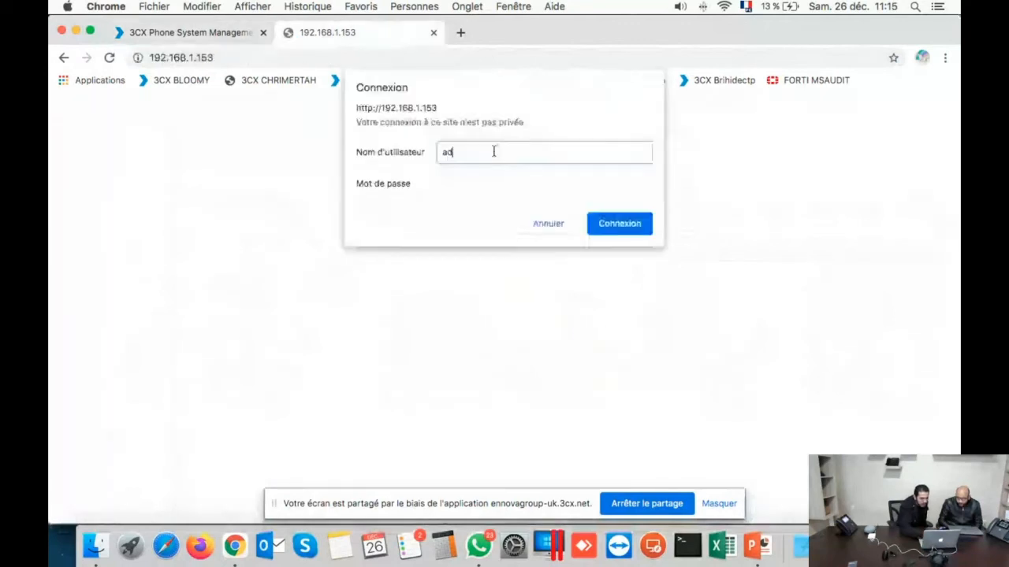
type("min")
key("Tab")
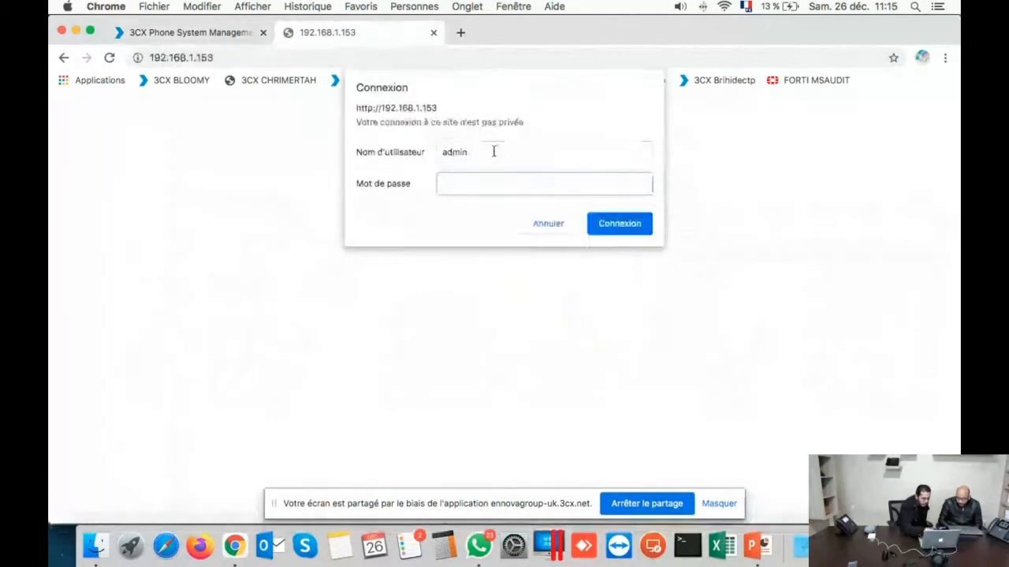
key("super+v")
left_click(607, 233)
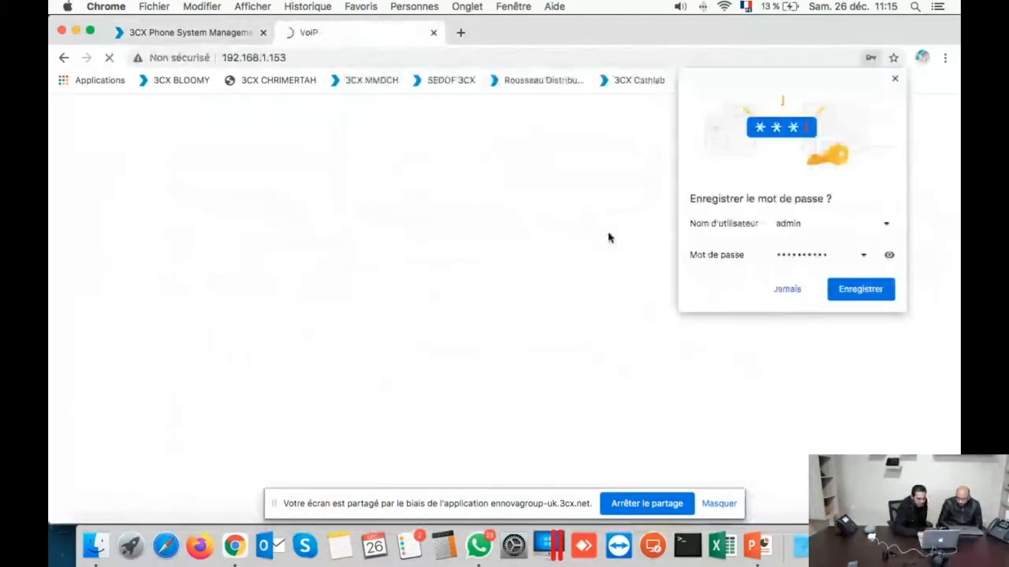
left_click(789, 291)
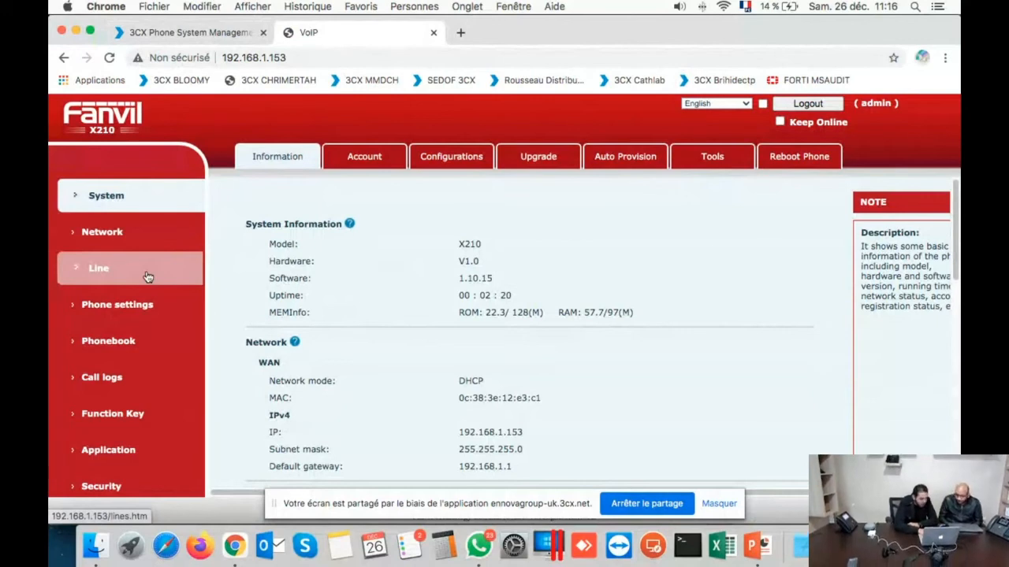
Step: Confirm the phone's SIP line is registered as 300 via STUN, then return to the 3CX Phones list
left_click(147, 277)
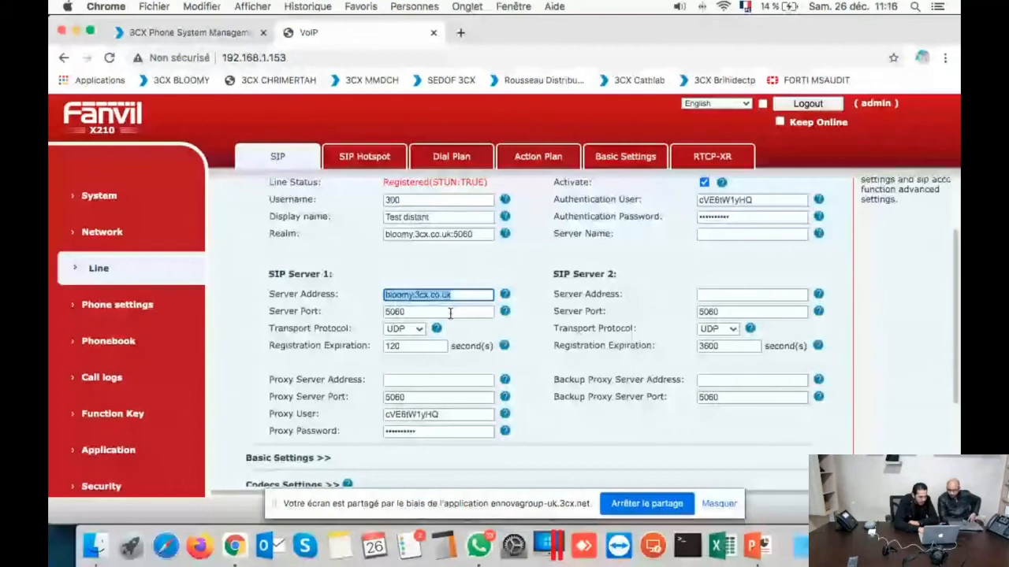
scroll(410, 268, "up", 3)
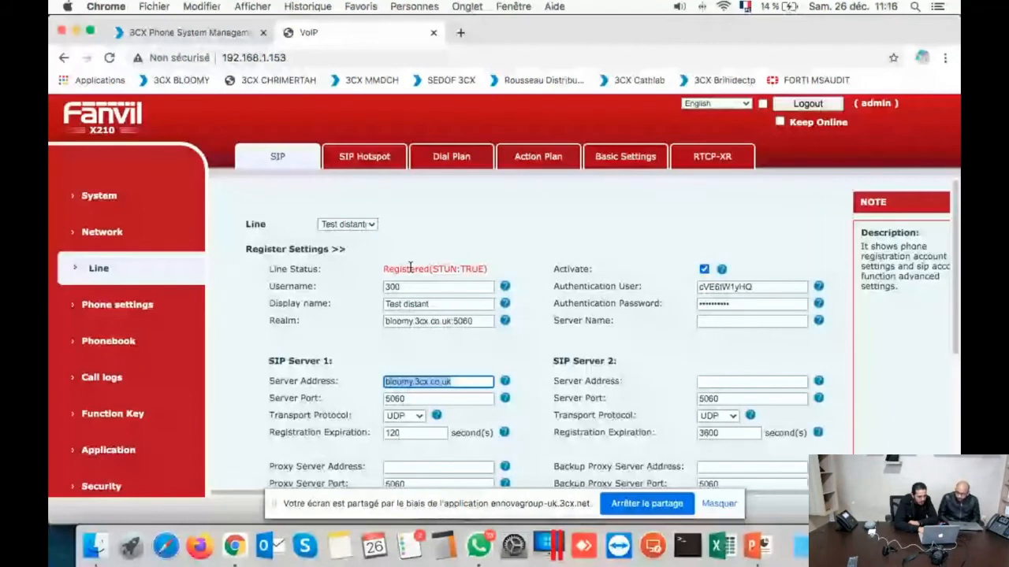
double_click(464, 269)
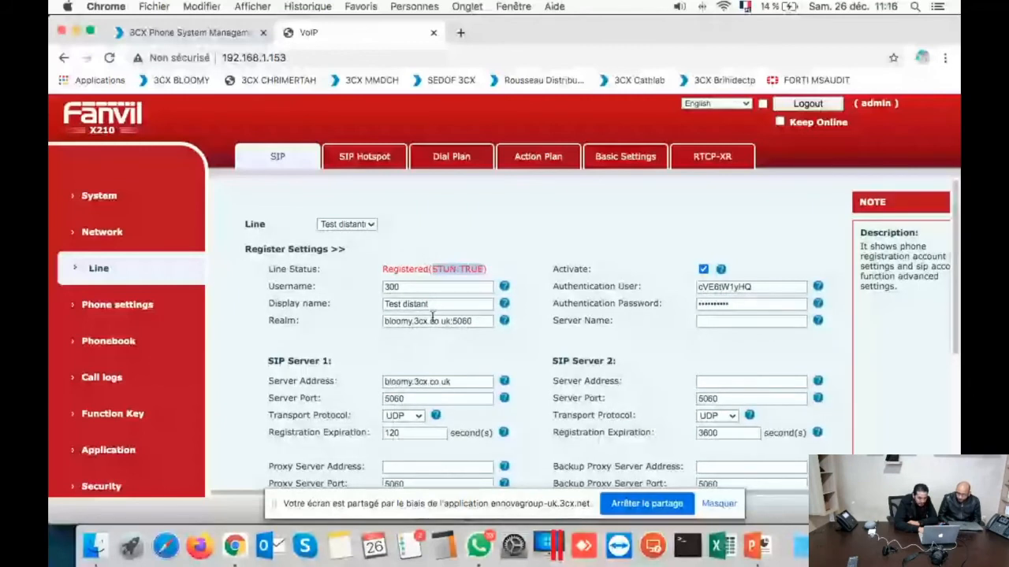
left_click(189, 33)
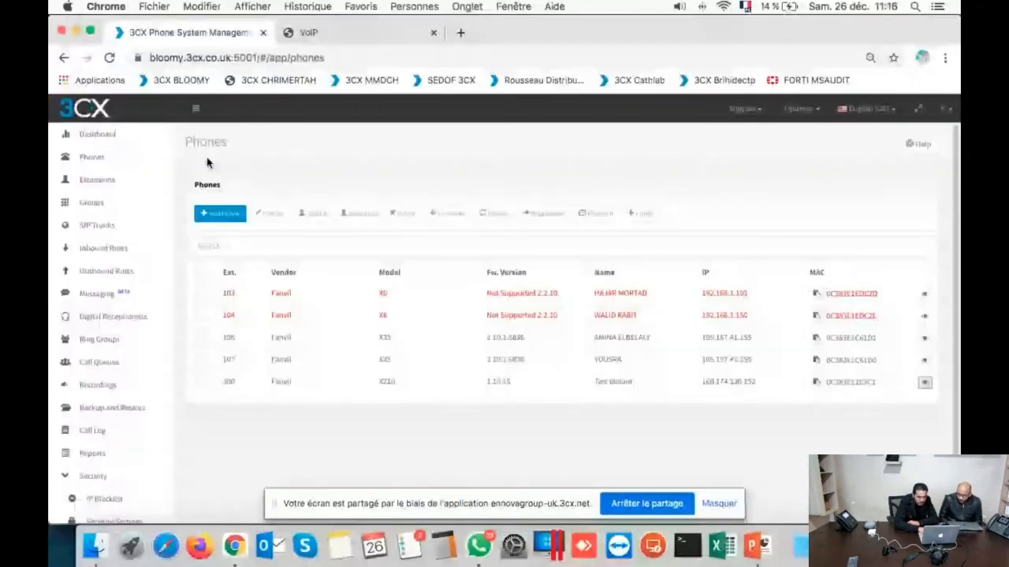
Step: Check the 3CX dashboard, then return to the phone's SIP line page scrolled to the top
left_click(97, 134)
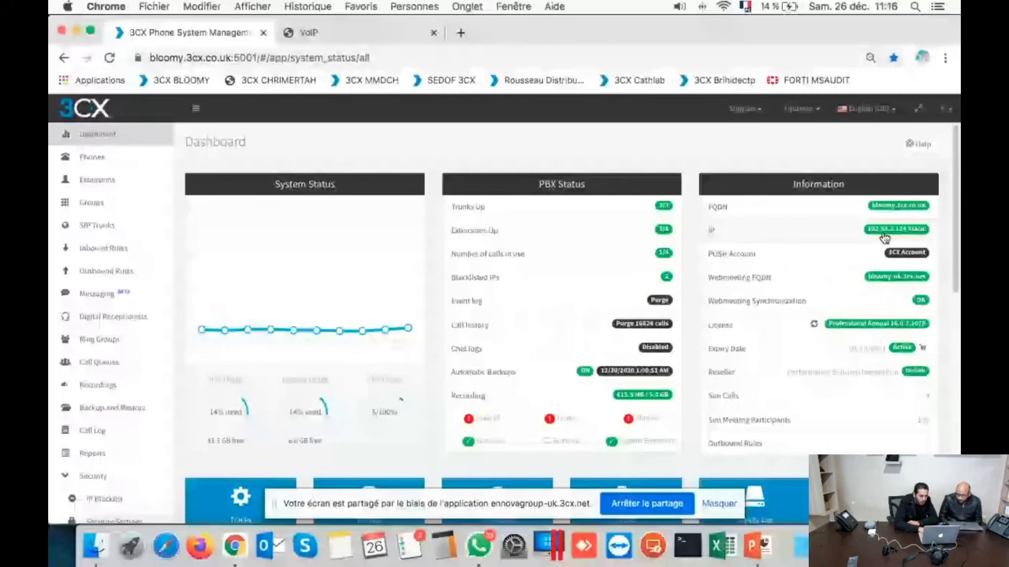
key("super+t")
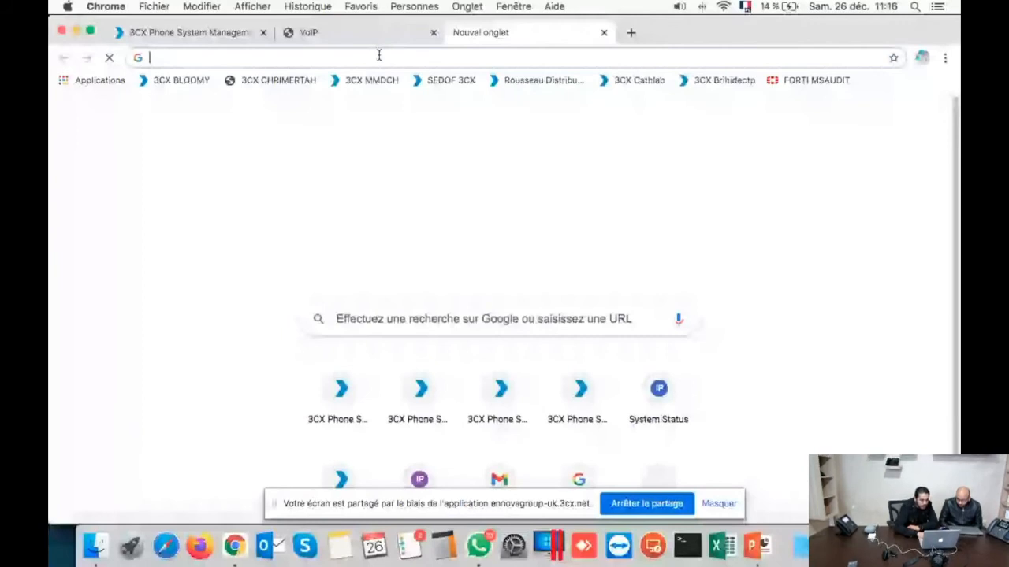
key("super+w")
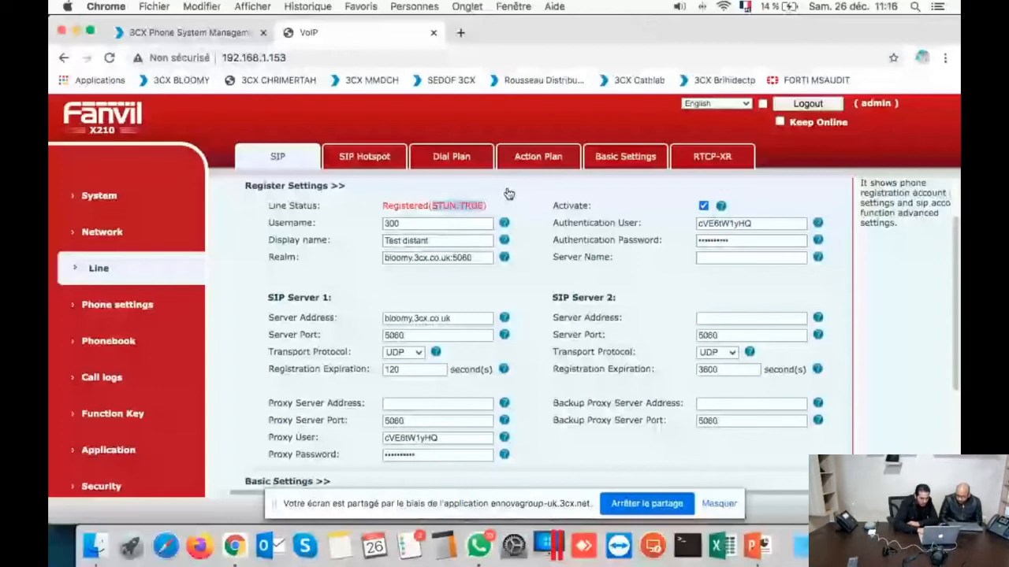
scroll(508, 194, "up", 1)
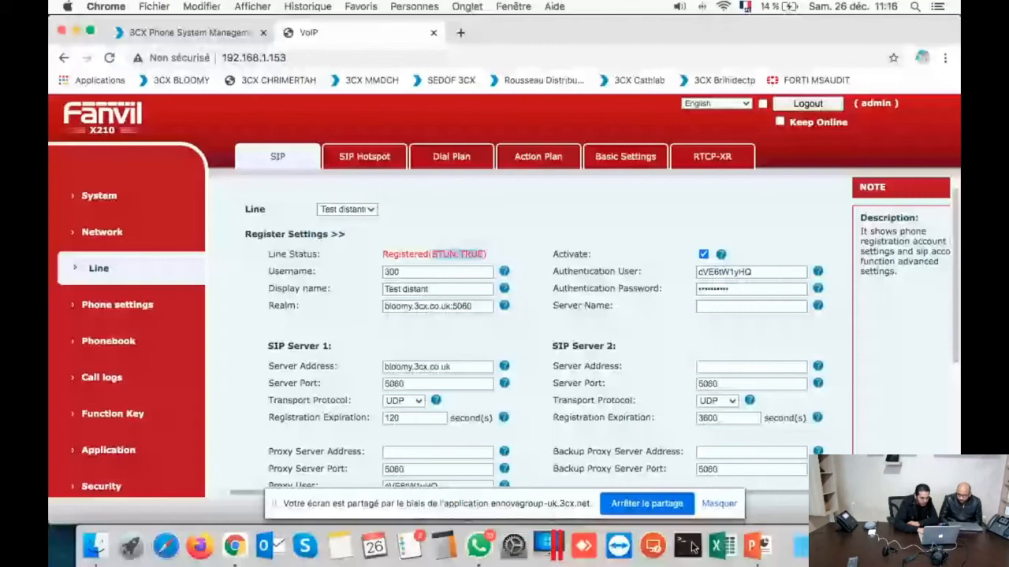
Step: Ping the realm server bloomy.3cx.co.uk in Terminal, confirm replies from 102.53.2.134, and return to the phone's SIP page
left_click(691, 546)
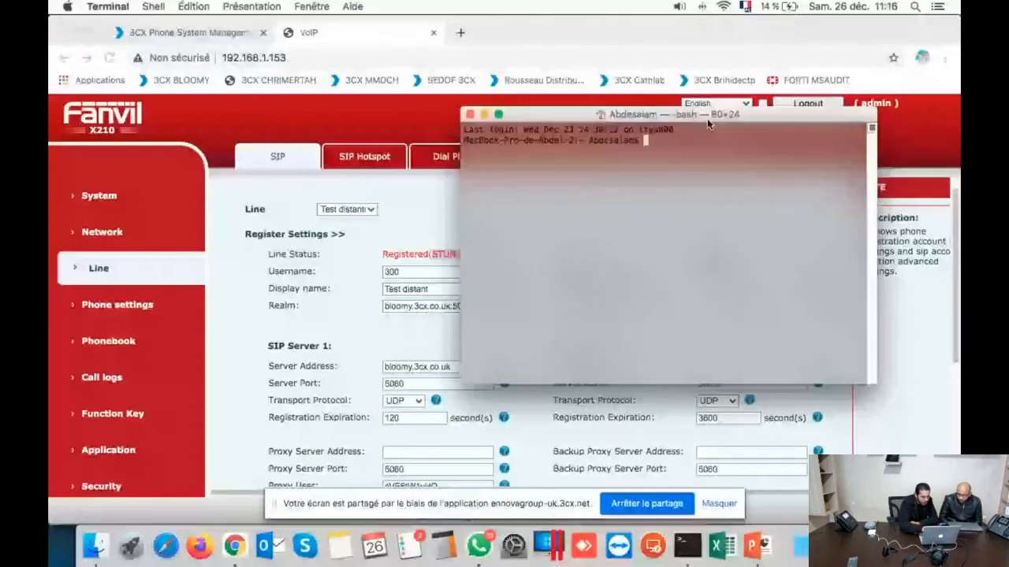
left_click(457, 307)
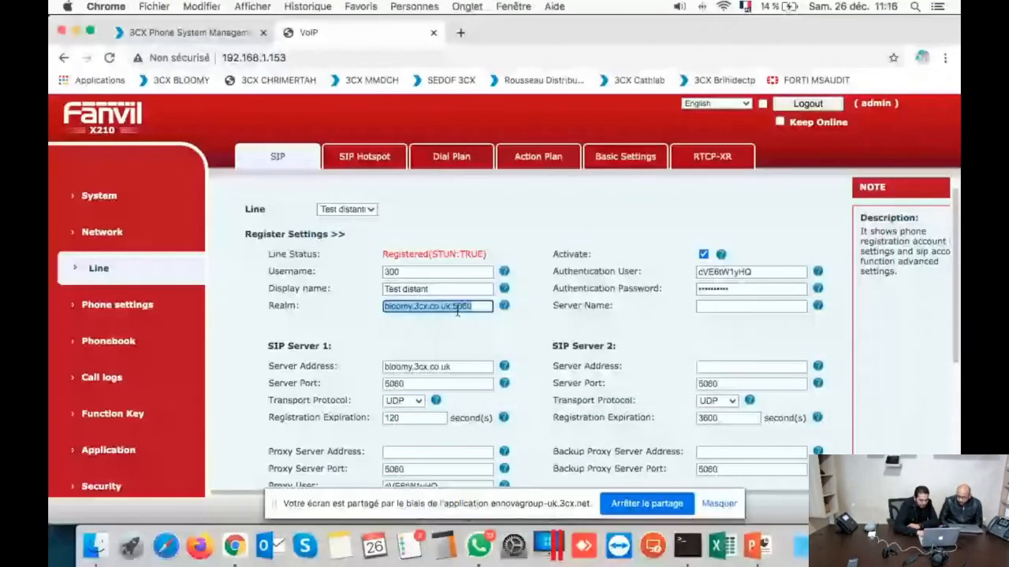
key("super+Tab")
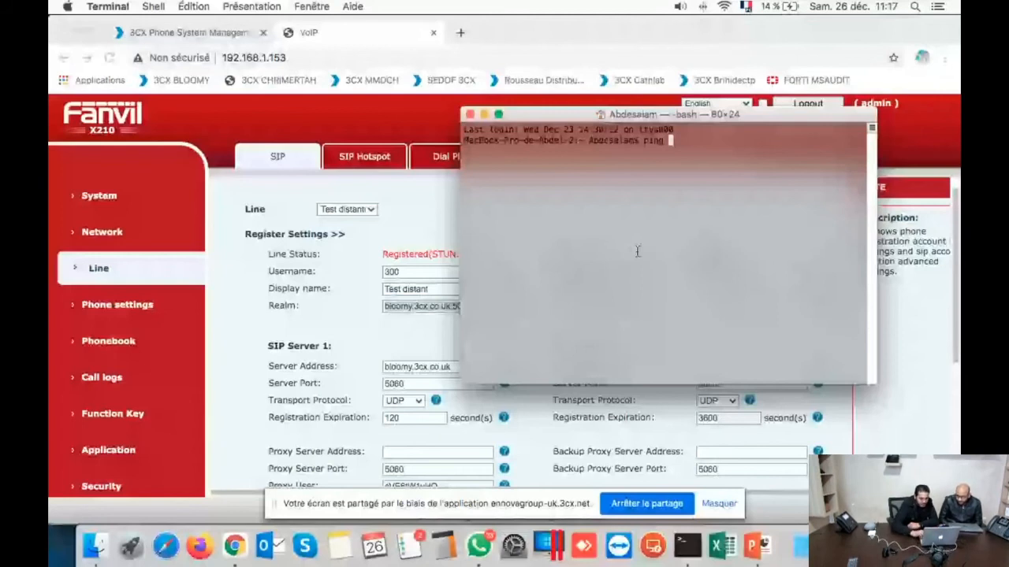
type("bloomy.3cx.co.uk")
key("Return")
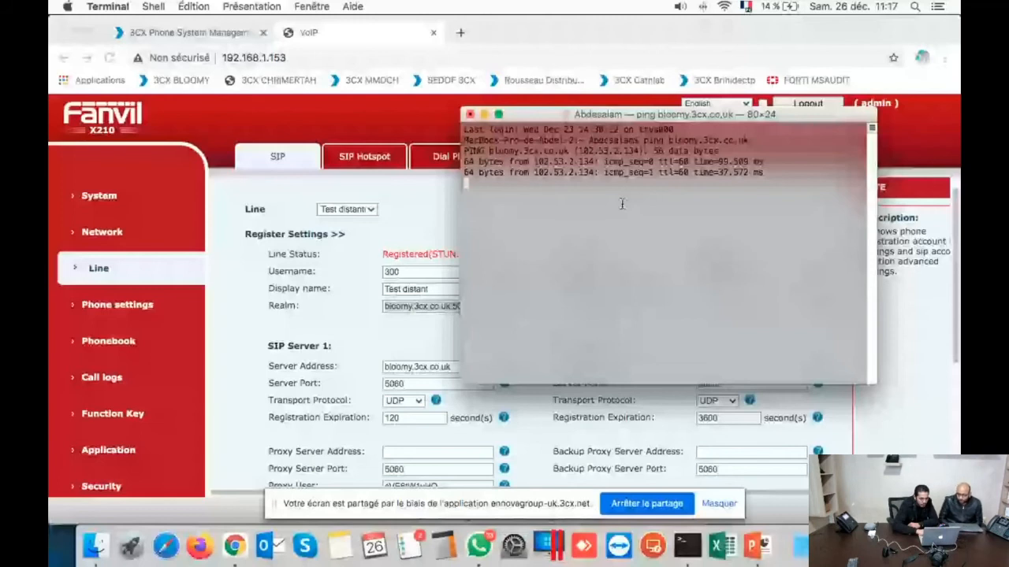
left_click_drag(539, 162, 602, 158)
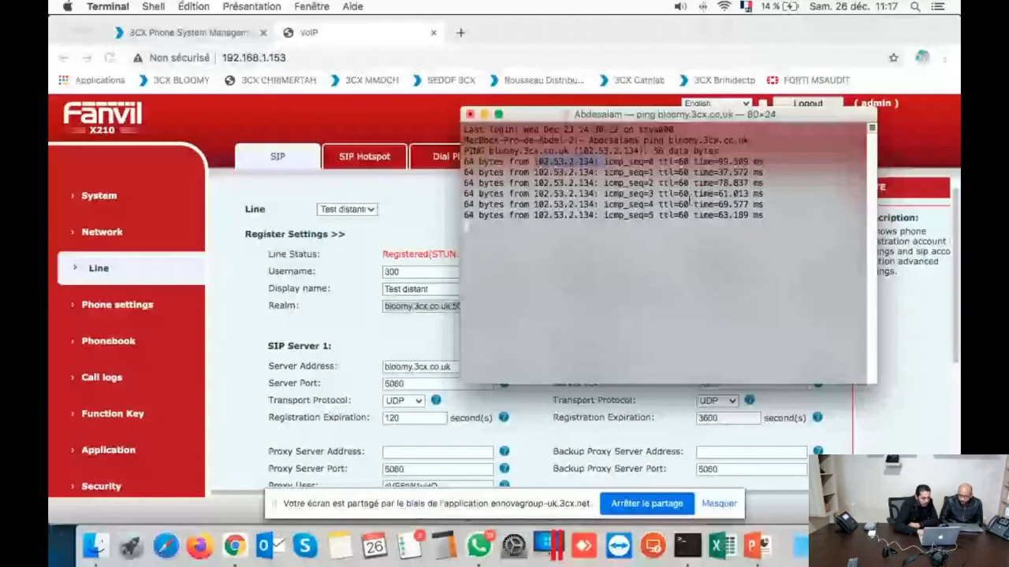
left_click(432, 37)
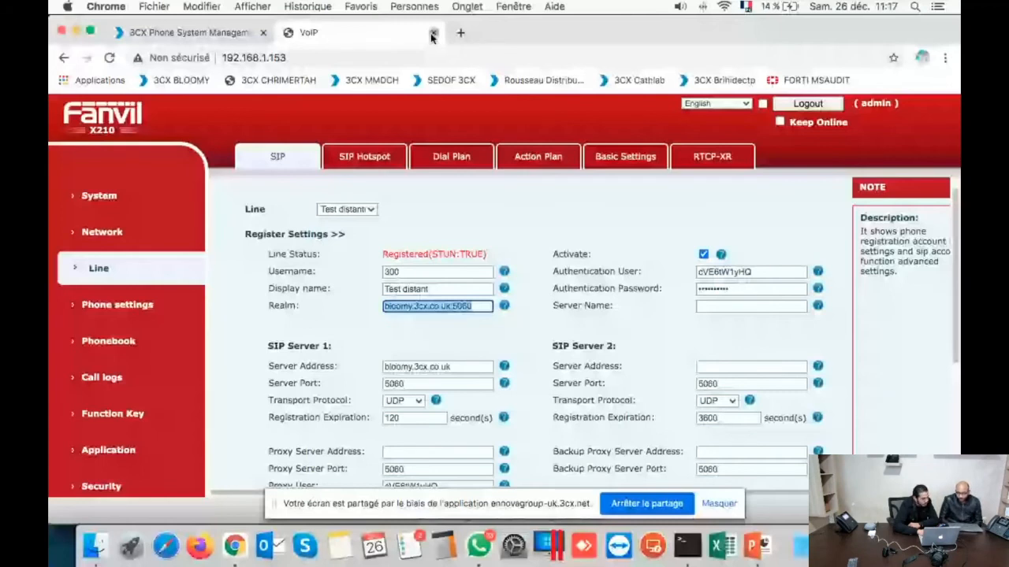
Step: Close the phone's web tab and review Extensions and the Out test and OUT BLOOMY via GSM GATEWAY outbound rules
left_click(432, 33)
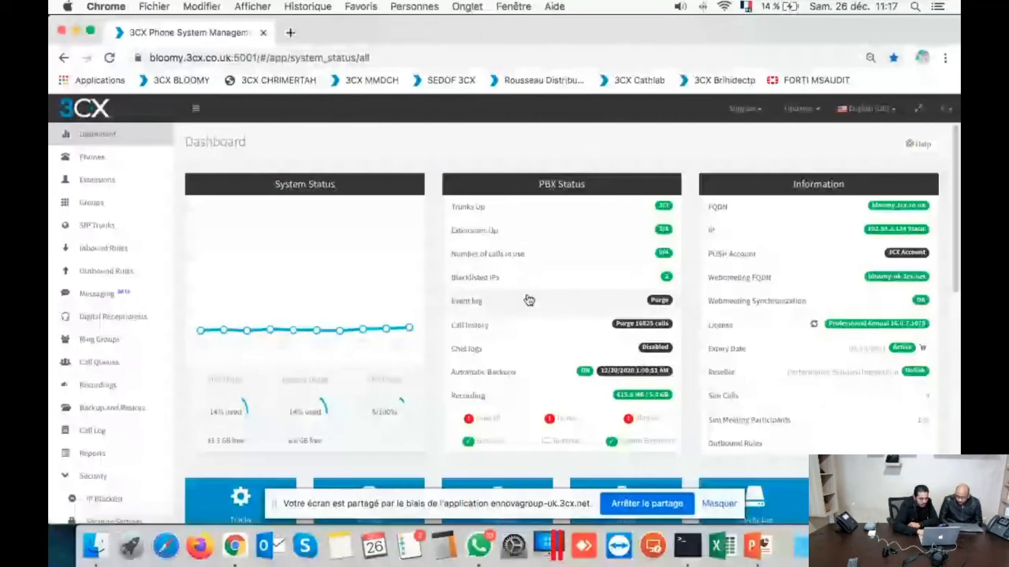
left_click(87, 181)
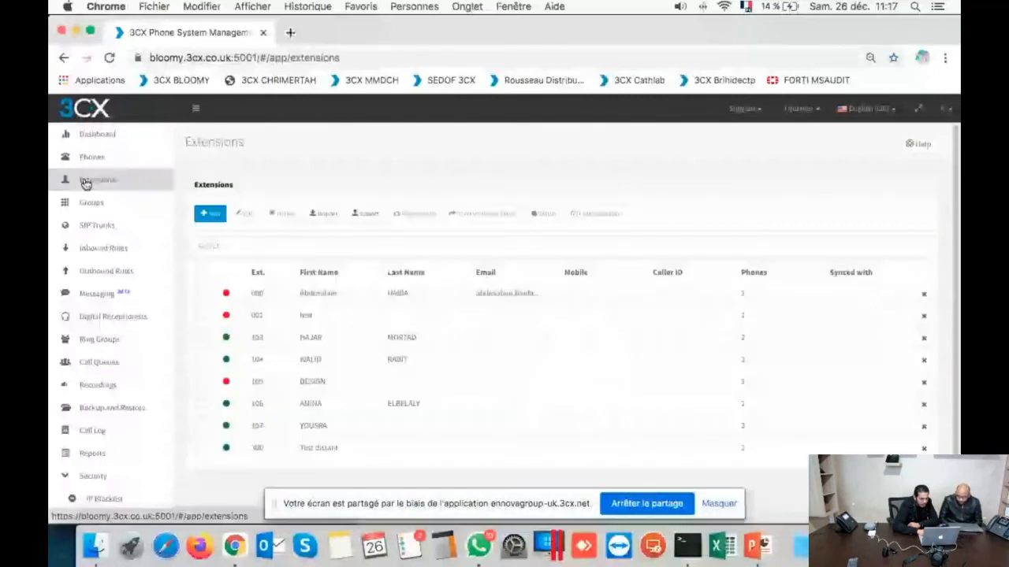
left_click(105, 270)
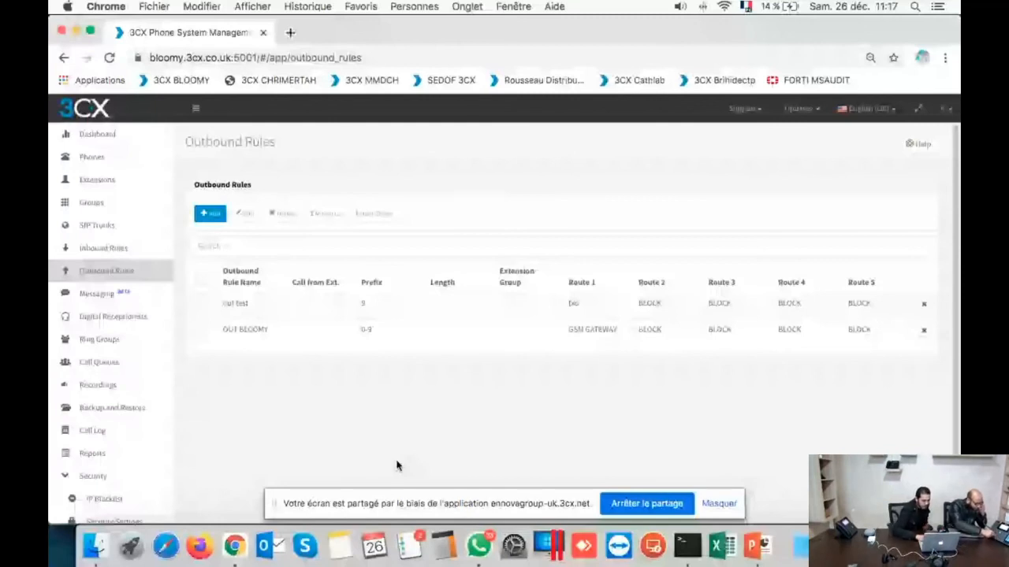
left_click(97, 135)
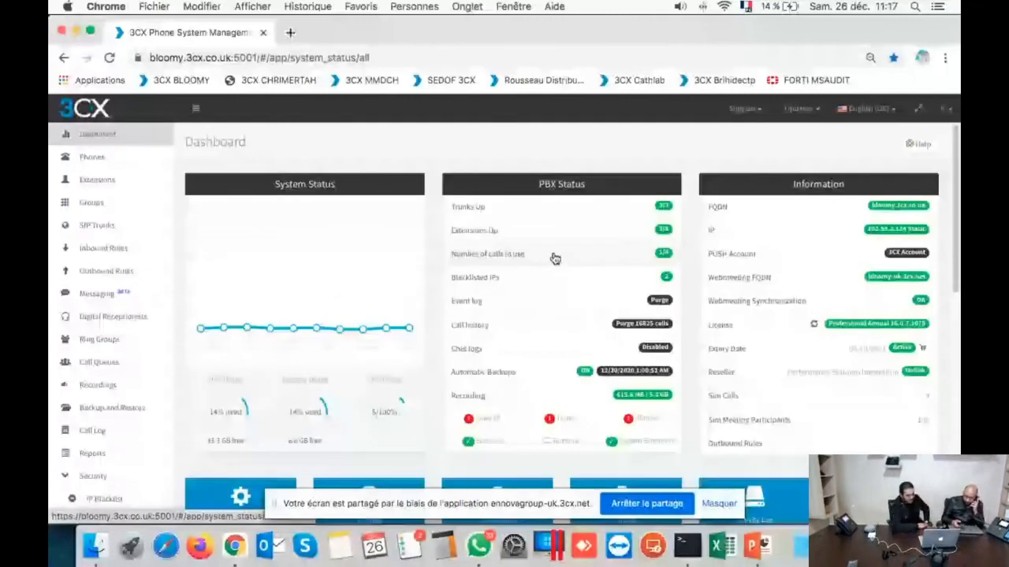
Step: Confirm extension 300 Test distant's test call in Active calls, return to the Dashboard, and stop screen sharing
left_click(555, 259)
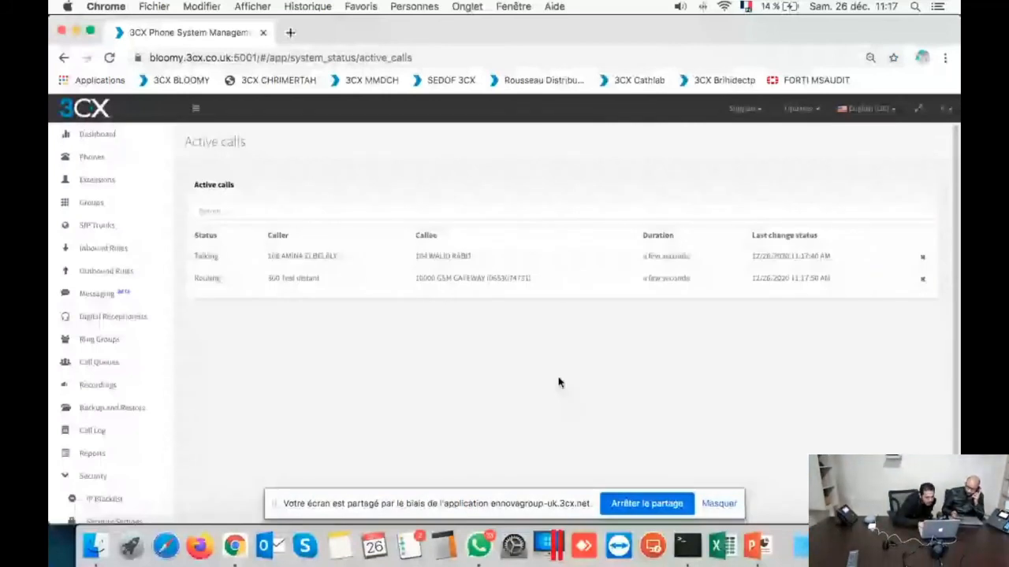
left_click_drag(268, 278, 320, 278)
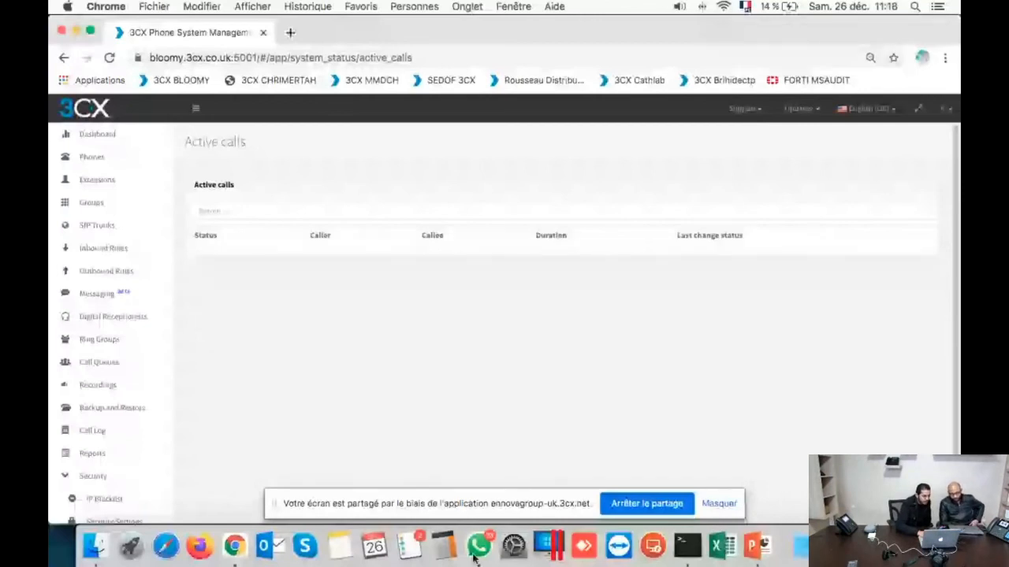
left_click(102, 135)
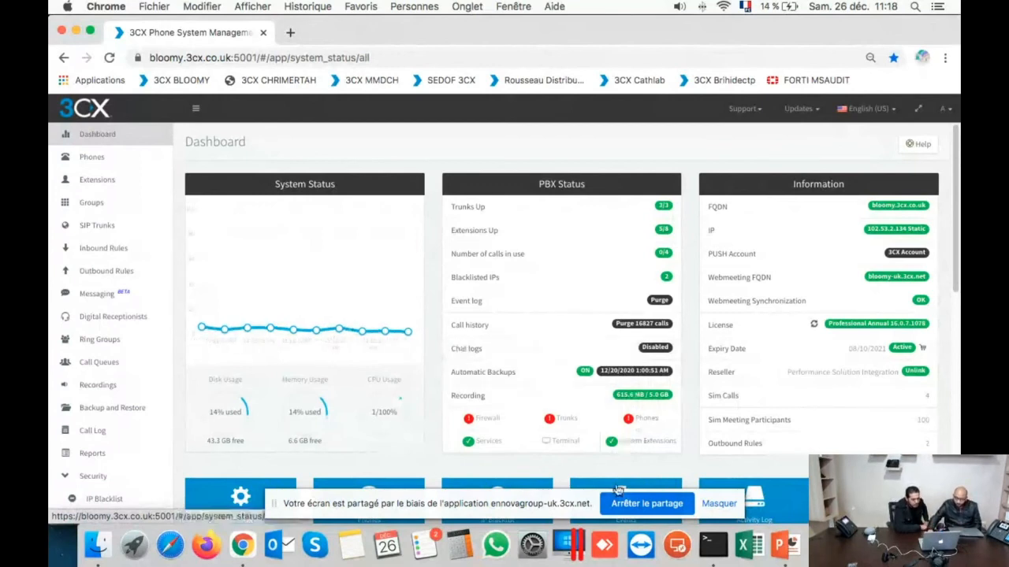
left_click(627, 510)
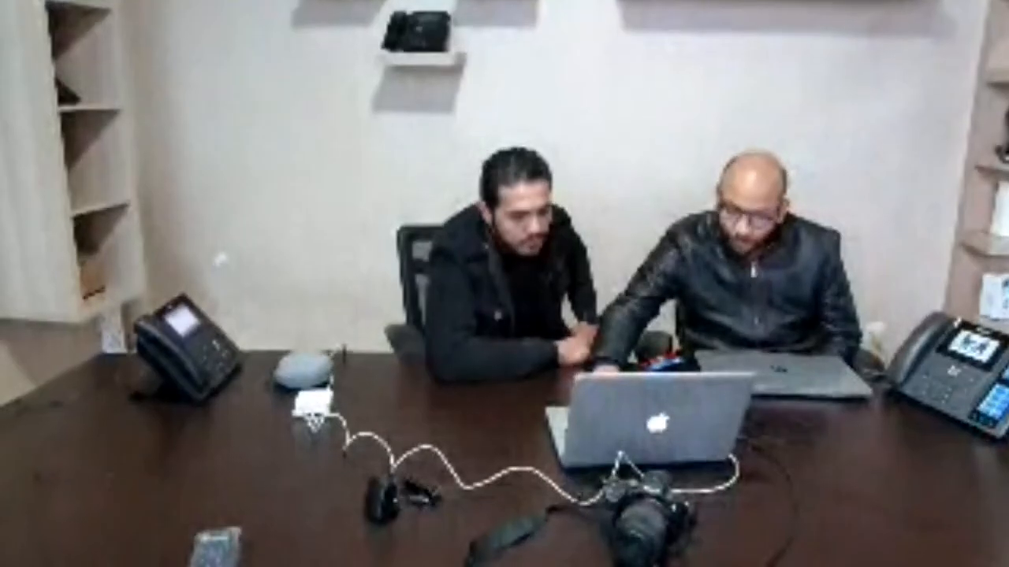